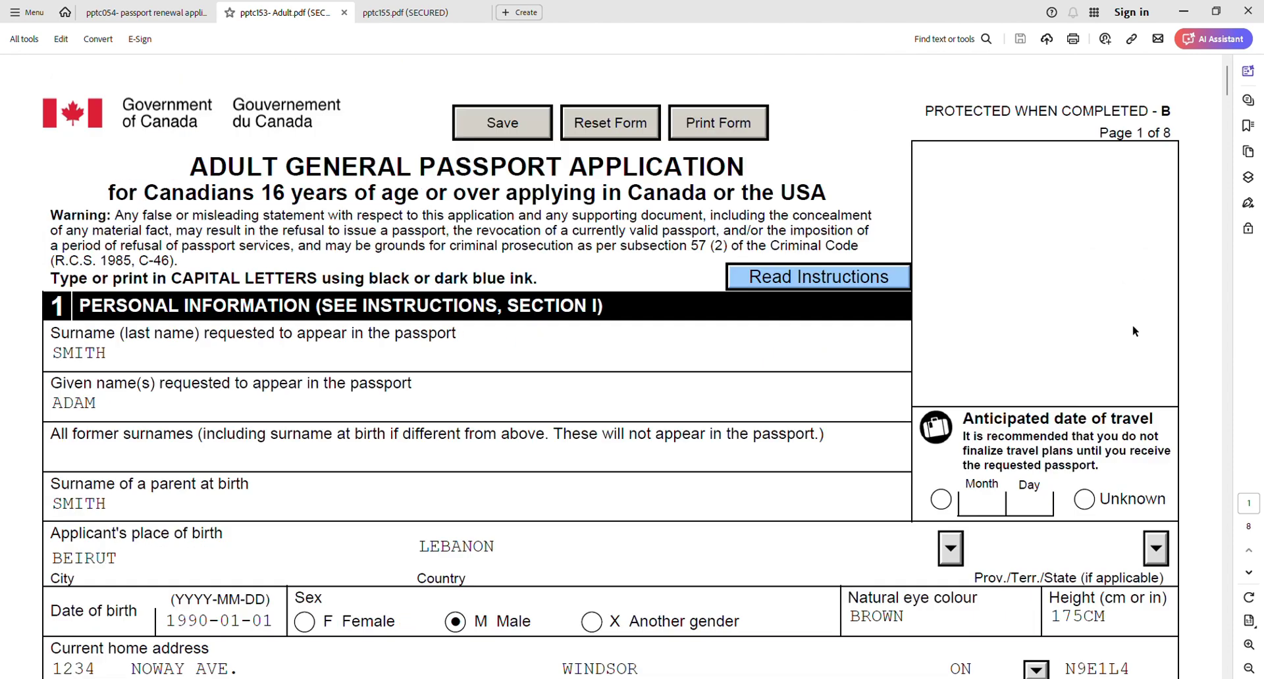
# Compare the headings of the adult general, child general and adult simplified renewal passport application forms.
pyautogui.hotkey('ctrl', 'Tab')
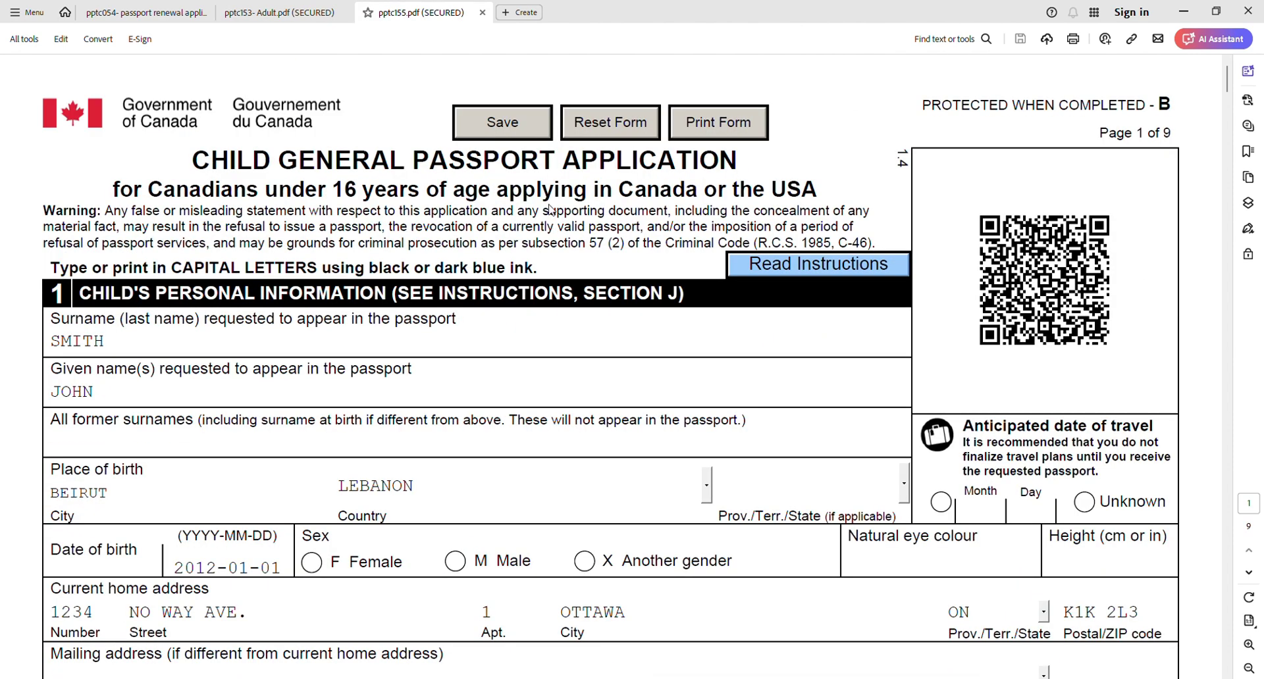
pyautogui.moveTo(215, 177); pyautogui.dragTo(736, 166)
pyautogui.click(672, 189)
pyautogui.scroll(-1, 658, 210)
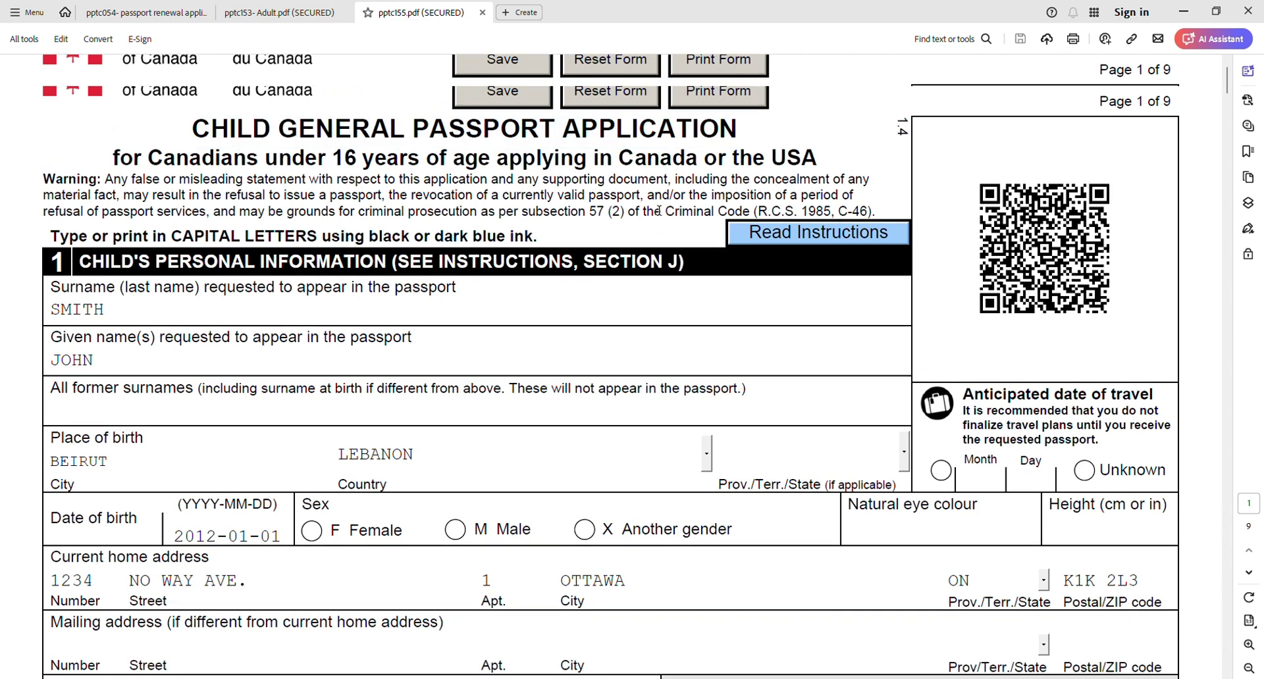
pyautogui.scroll(1, 659, 210)
pyautogui.hotkey('ctrl', 'Tab')
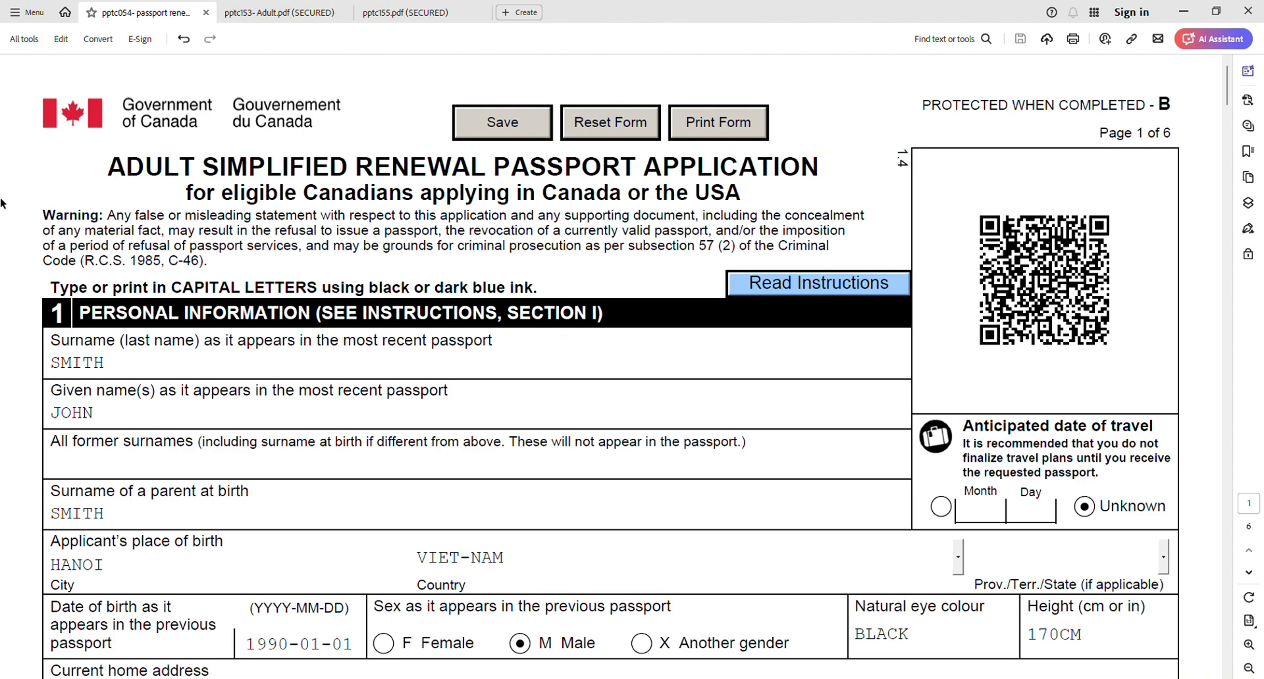
pyautogui.moveTo(108, 172); pyautogui.dragTo(790, 185)
# Switch to the browser and examine what is not needed when renewing an adult passport in Canada.
pyautogui.hotkey('alt', 'Tab')
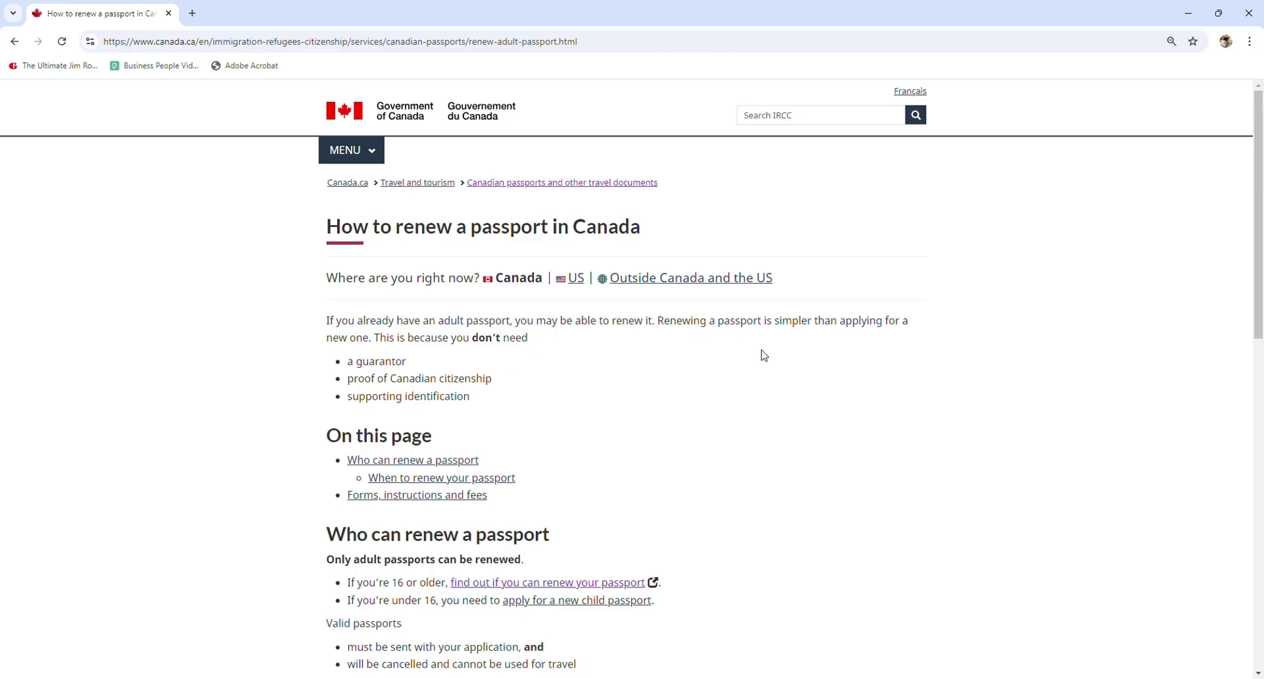
pyautogui.hotkey('ctrl', '+')
pyautogui.hotkey('ctrl', '+')
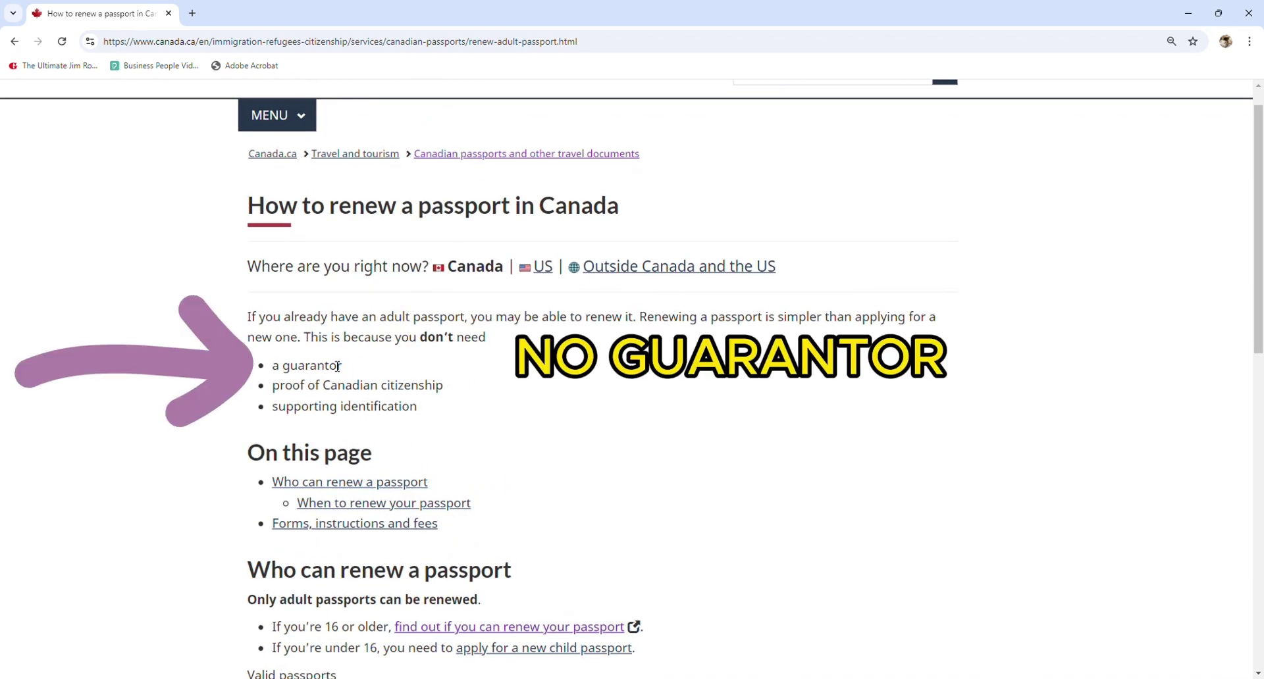
pyautogui.moveTo(279, 366); pyautogui.dragTo(352, 373)
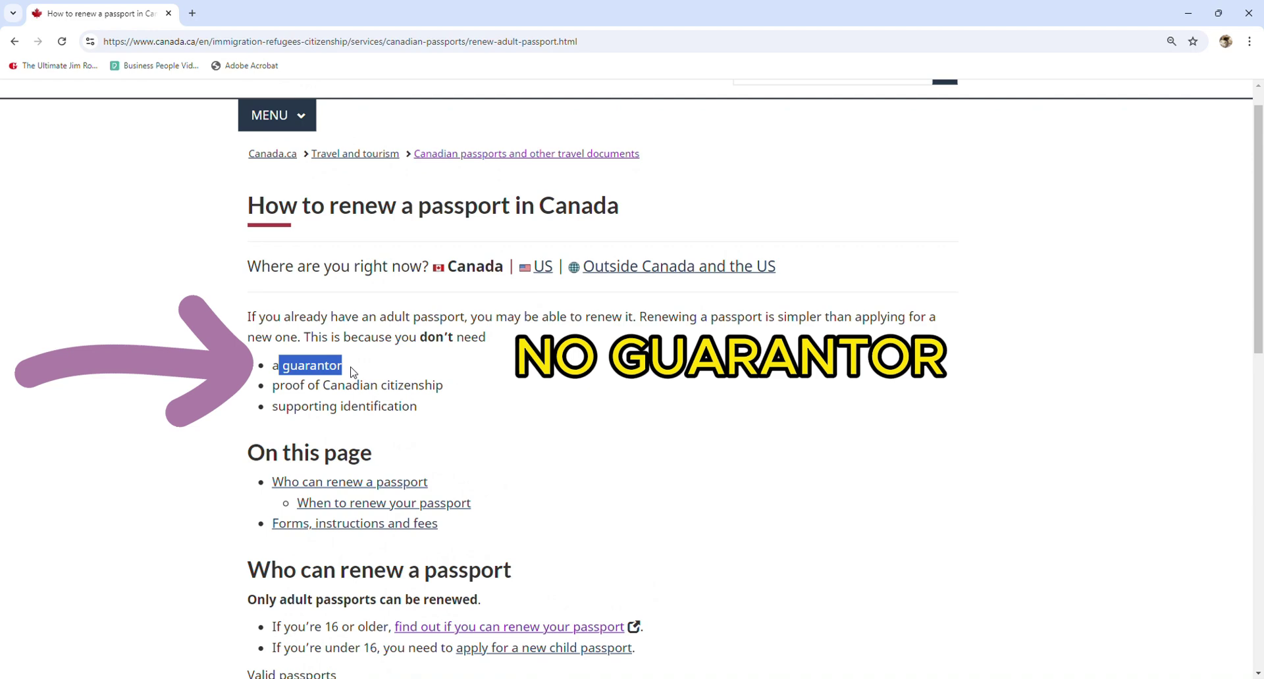
pyautogui.click(351, 368)
pyautogui.moveTo(272, 387); pyautogui.dragTo(486, 393)
pyautogui.moveTo(272, 408); pyautogui.dragTo(480, 412)
pyautogui.click(480, 412)
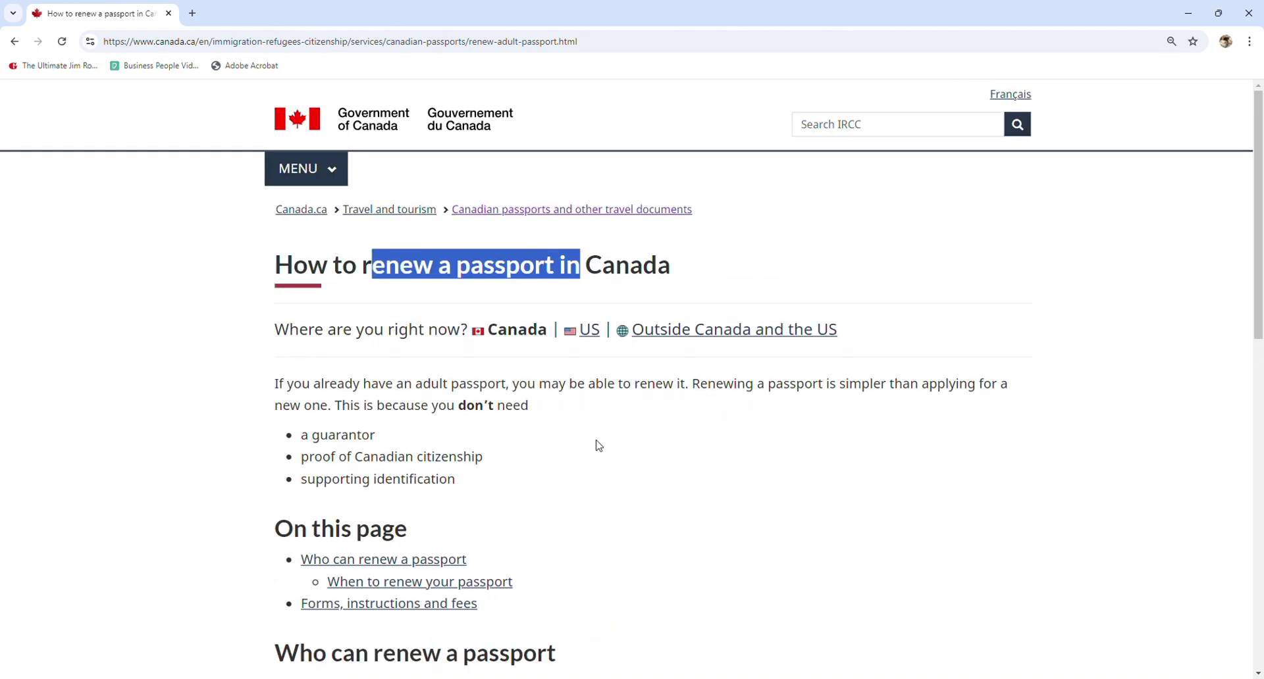
# Examine the age rules for applicants under 16 and those 16 or older in the section on who can renew.
pyautogui.scroll(-2, 597, 454)
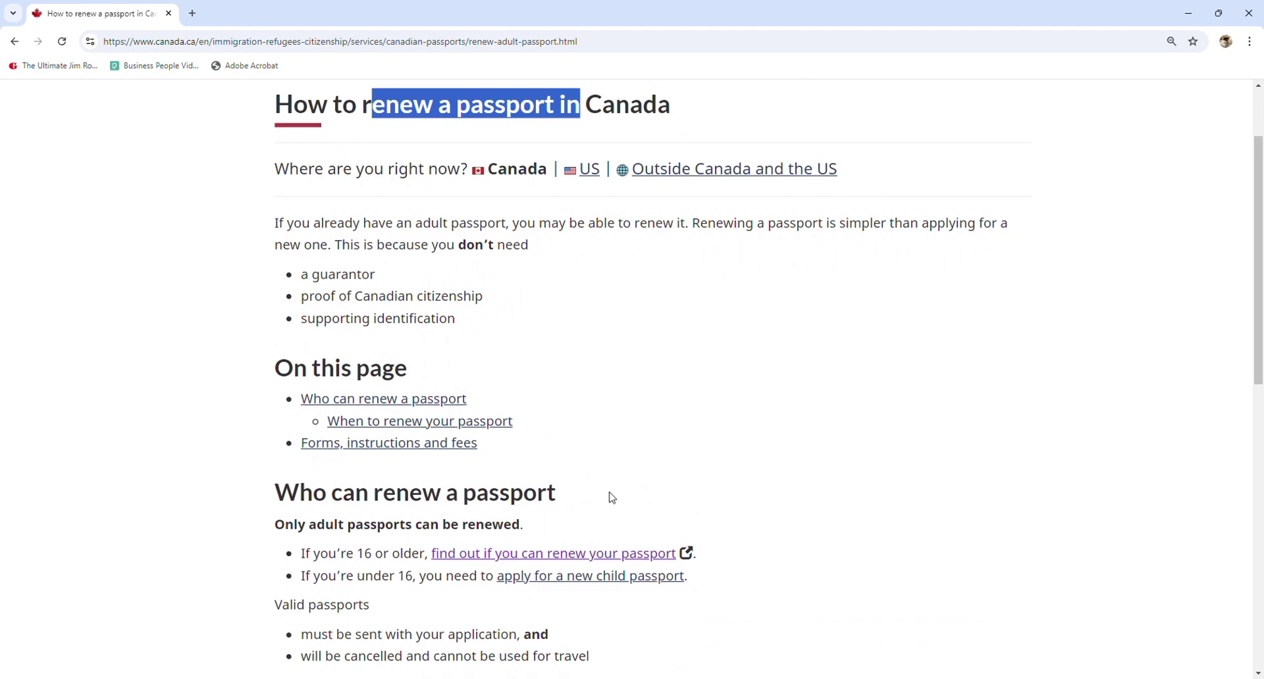
pyautogui.moveTo(358, 573); pyautogui.dragTo(449, 574)
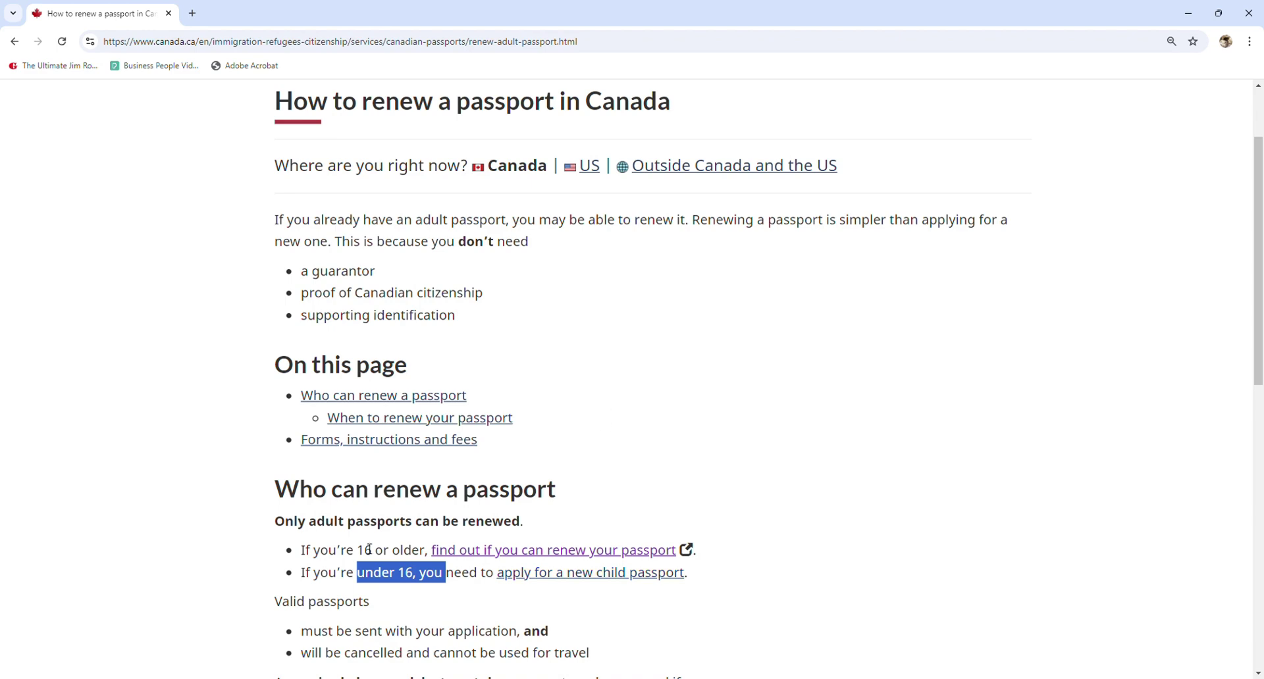
pyautogui.moveTo(358, 550); pyautogui.dragTo(425, 554)
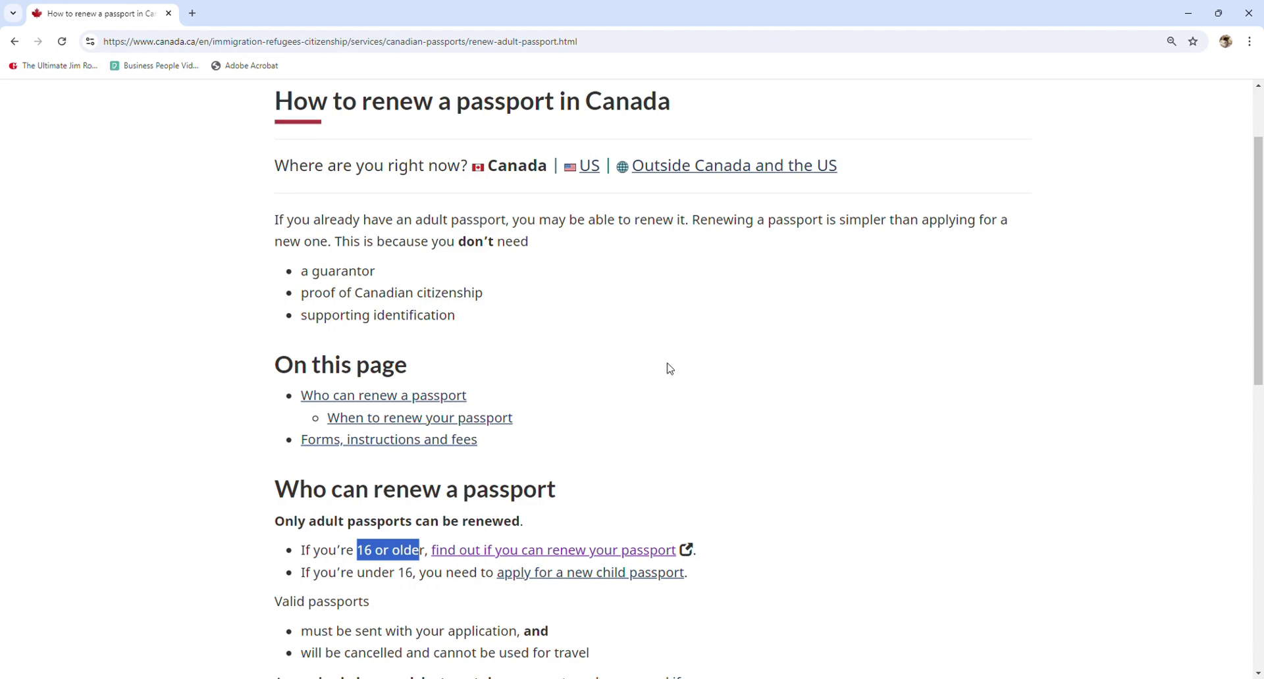
pyautogui.scroll(3, 658, 363)
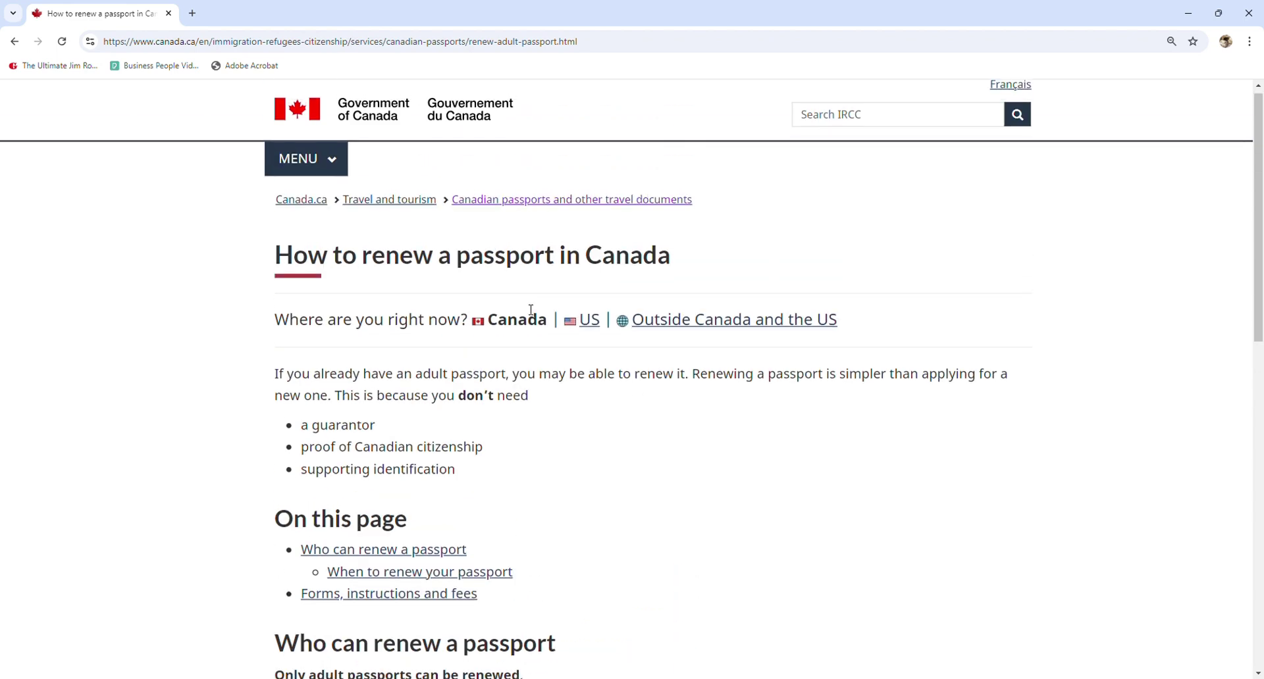
# Go back to the Google results and reopen the Canada.ca page "How to renew a passport in Canada".
pyautogui.click(11, 41)
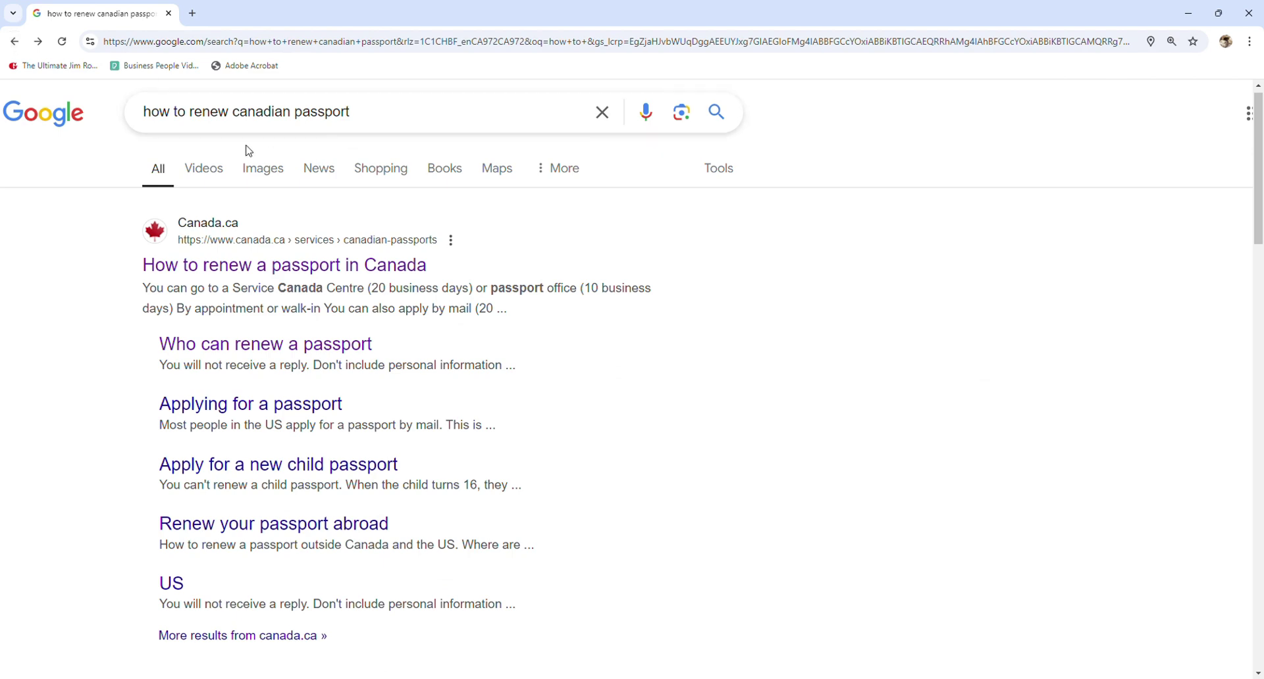
pyautogui.click(339, 267)
pyautogui.scroll(-3, 460, 311)
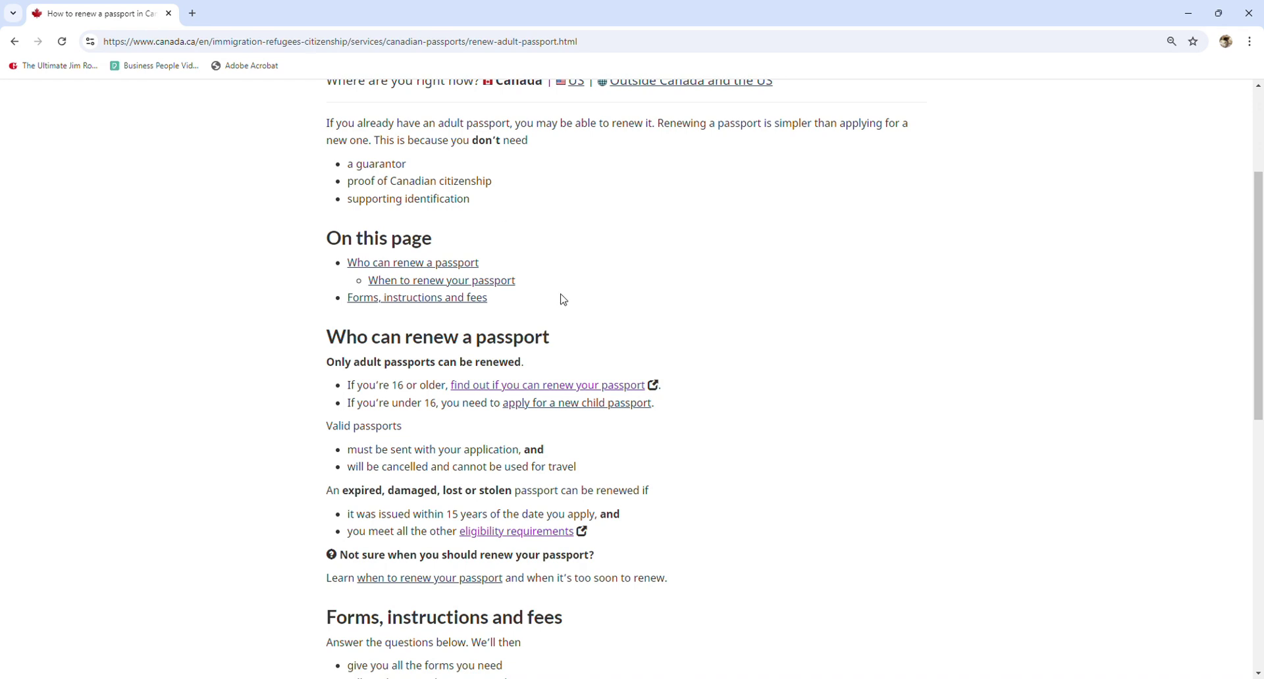
# Open the page for finding out if you can renew your passport and review when to apply and not apply for renewal.
pyautogui.scroll(-2, 563, 300)
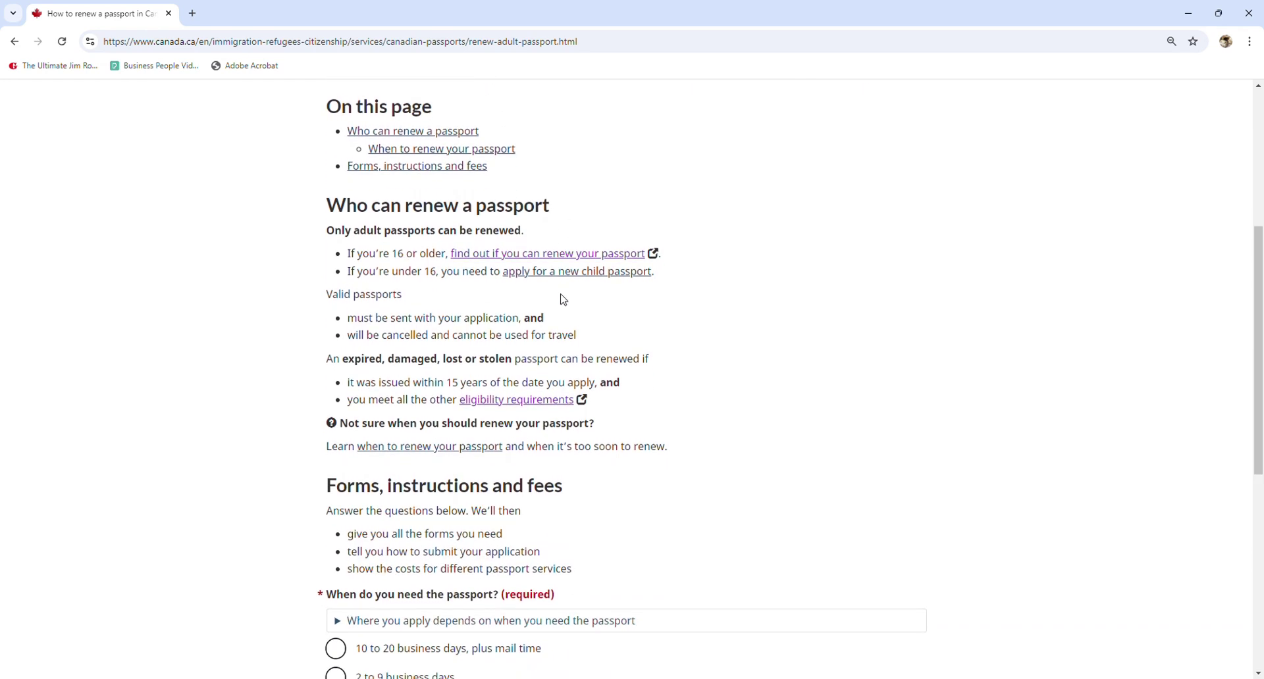
pyautogui.scroll(1, 564, 300)
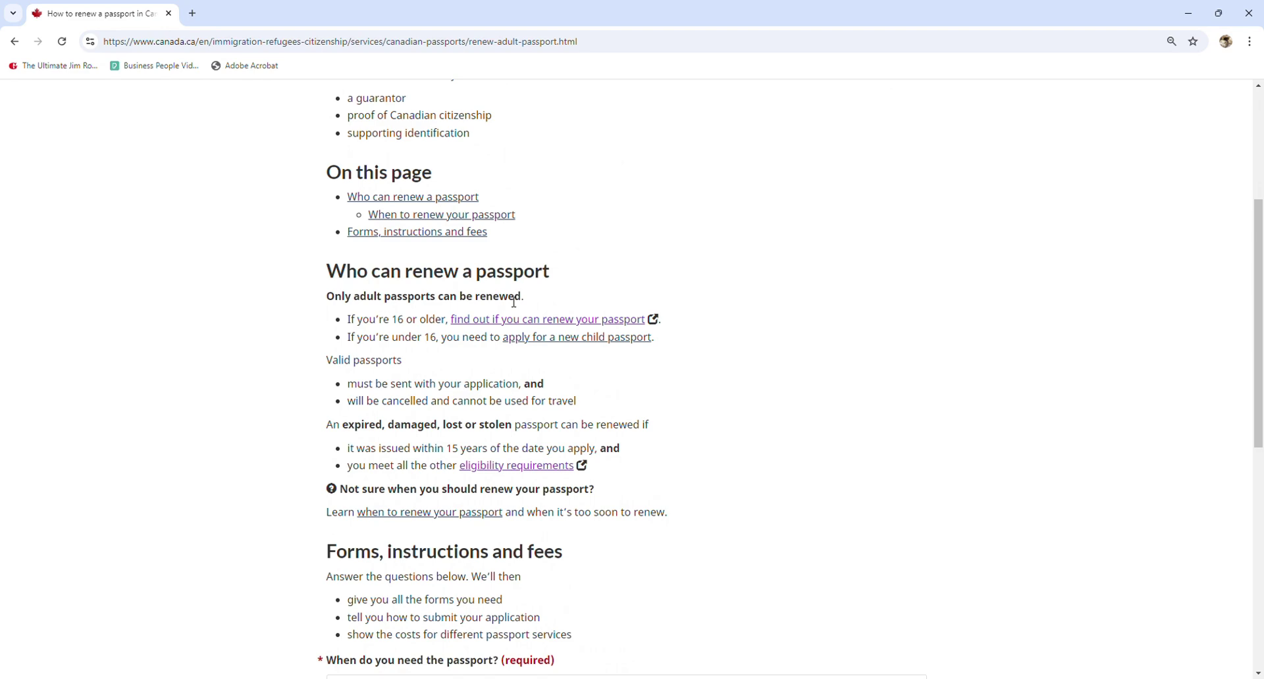
pyautogui.moveTo(330, 272); pyautogui.dragTo(566, 280)
pyautogui.click(350, 248)
pyautogui.scroll(-1, 350, 248)
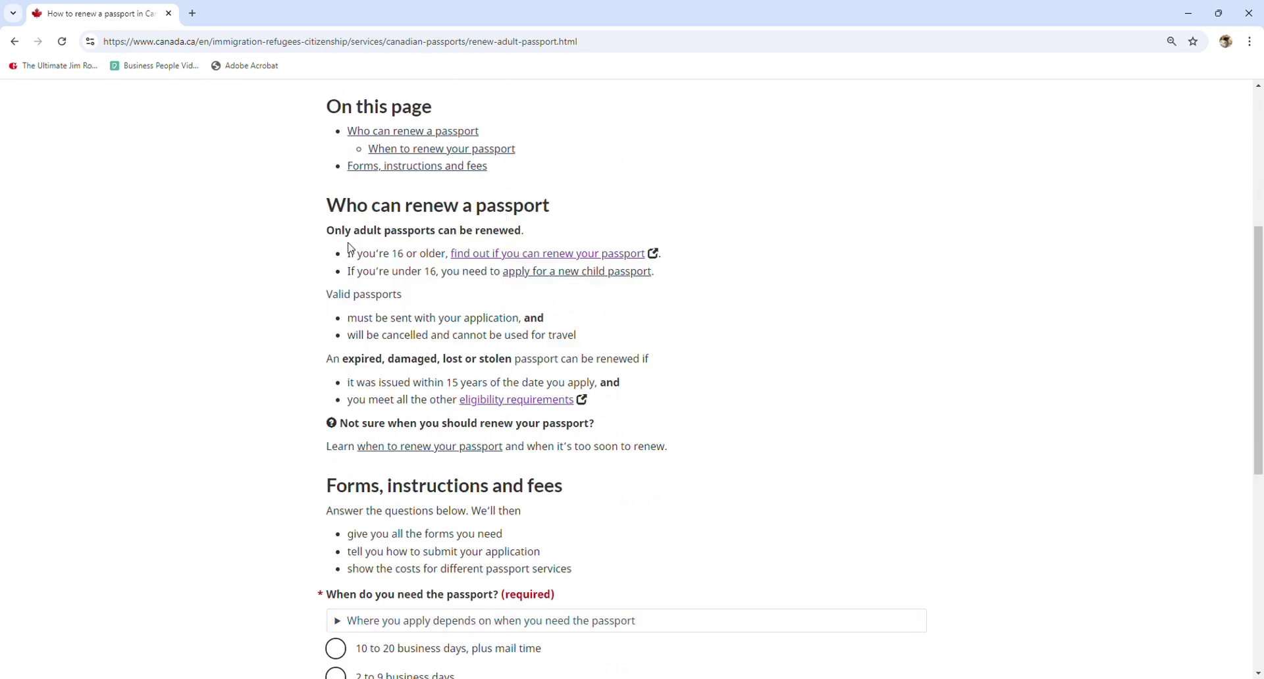
pyautogui.click(538, 260)
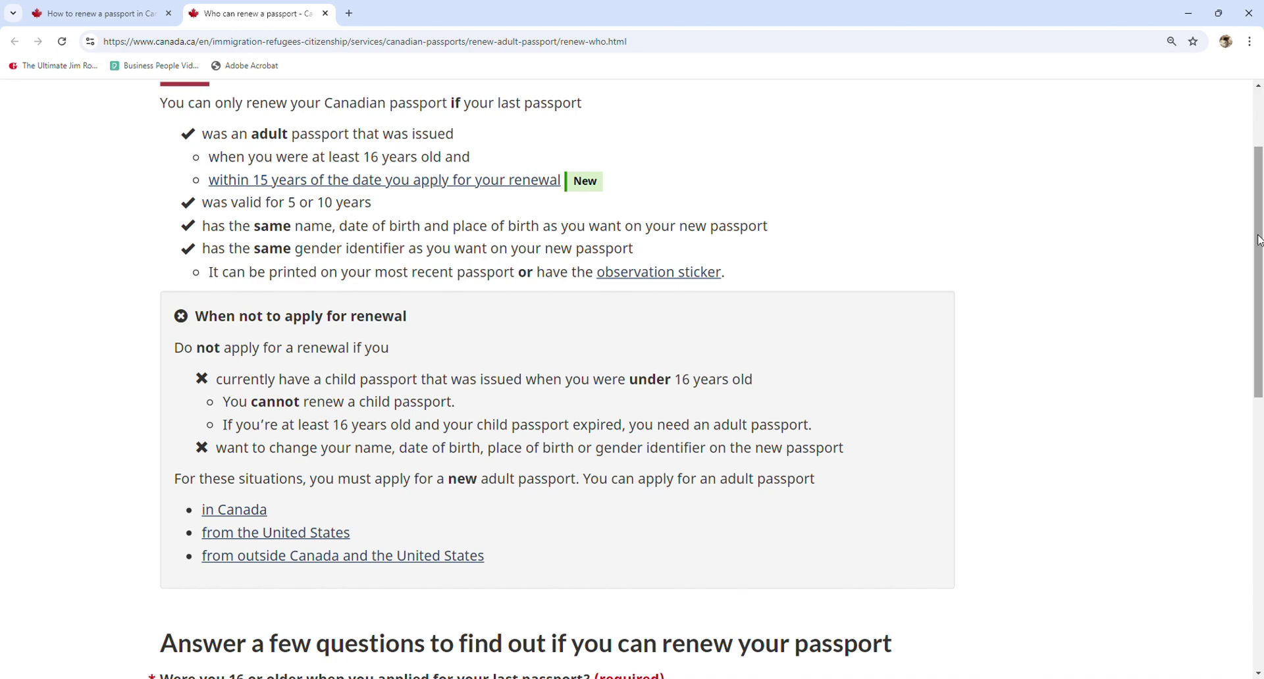
pyautogui.moveTo(1257, 240); pyautogui.dragTo(1254, 217)
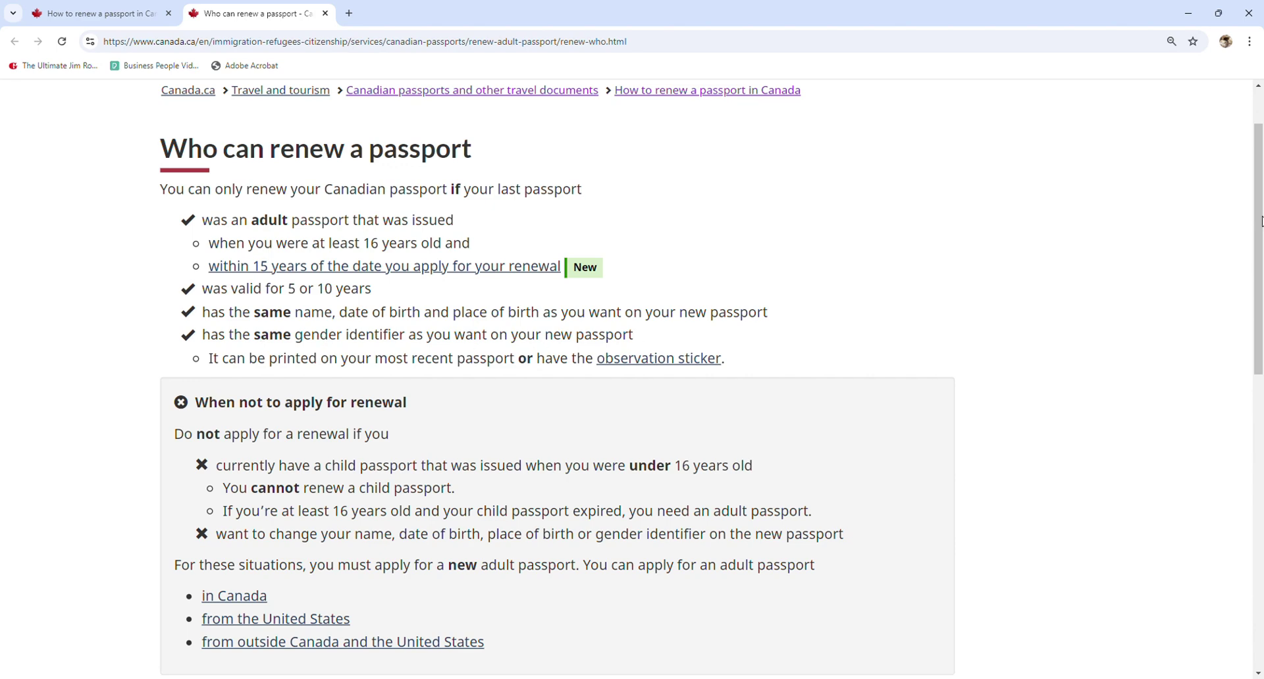
pyautogui.moveTo(1258, 211); pyautogui.dragTo(1254, 358)
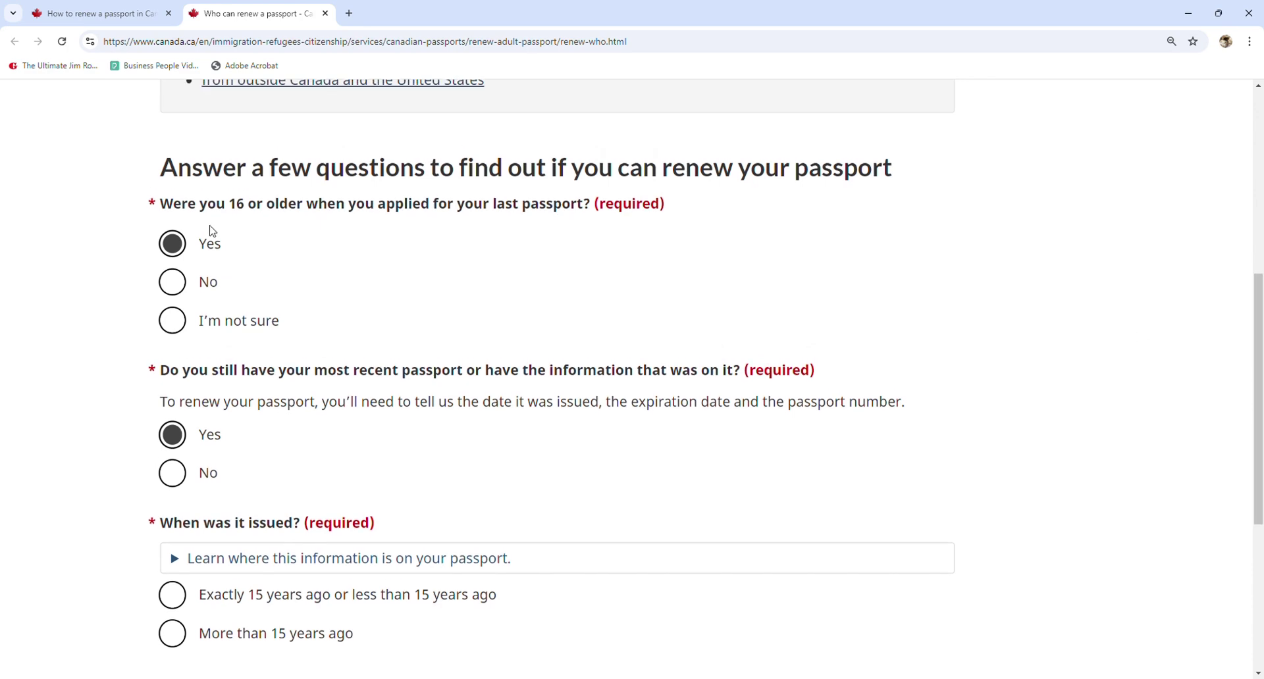
# Answer No to being 16 or older when applying for the last passport and read the advice given.
pyautogui.moveTo(171, 208); pyautogui.dragTo(597, 203)
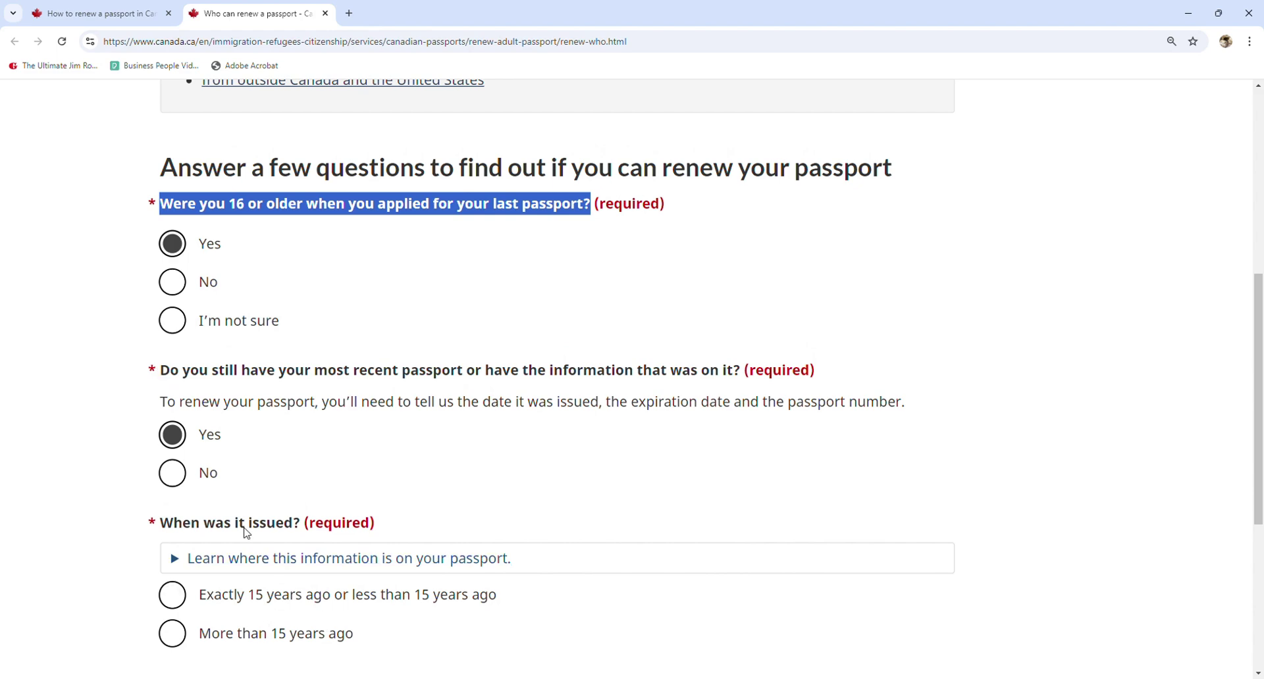
pyautogui.click(185, 292)
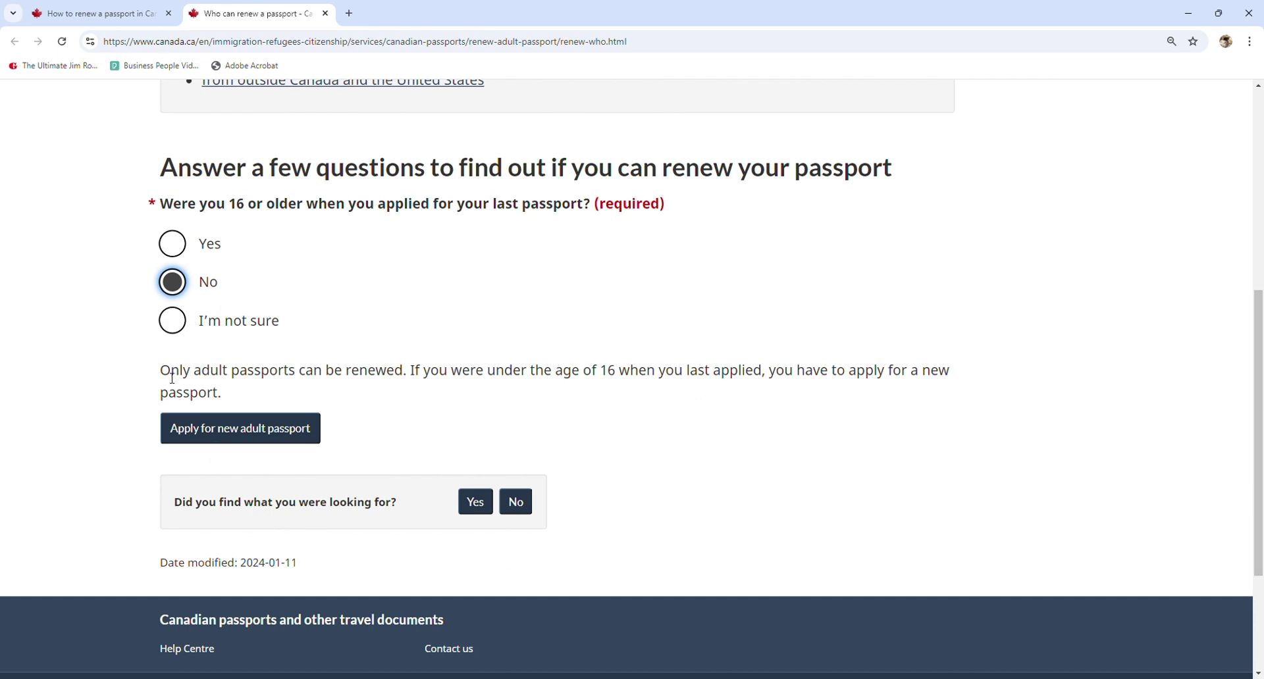
pyautogui.moveTo(170, 378); pyautogui.dragTo(222, 401)
pyautogui.click(233, 401)
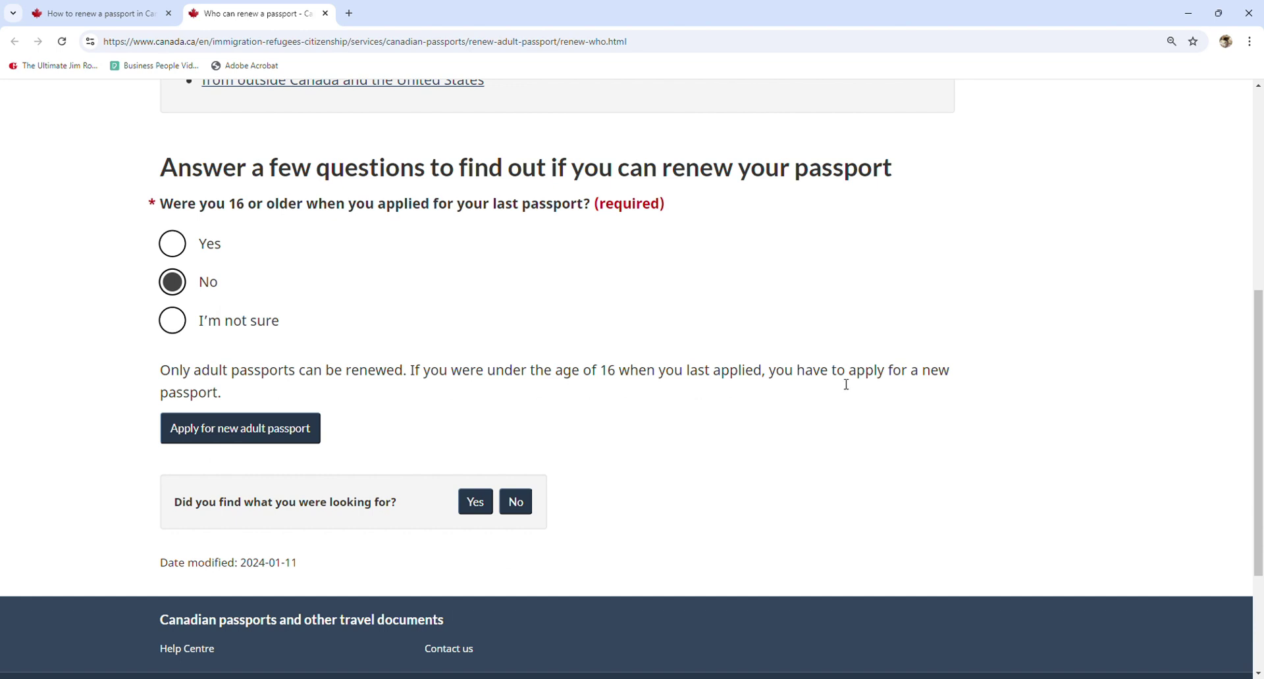
# Answer Yes to being 16 or older, Yes to still having the recent passport, and exactly 15 years ago or less for its issue.
pyautogui.click(173, 245)
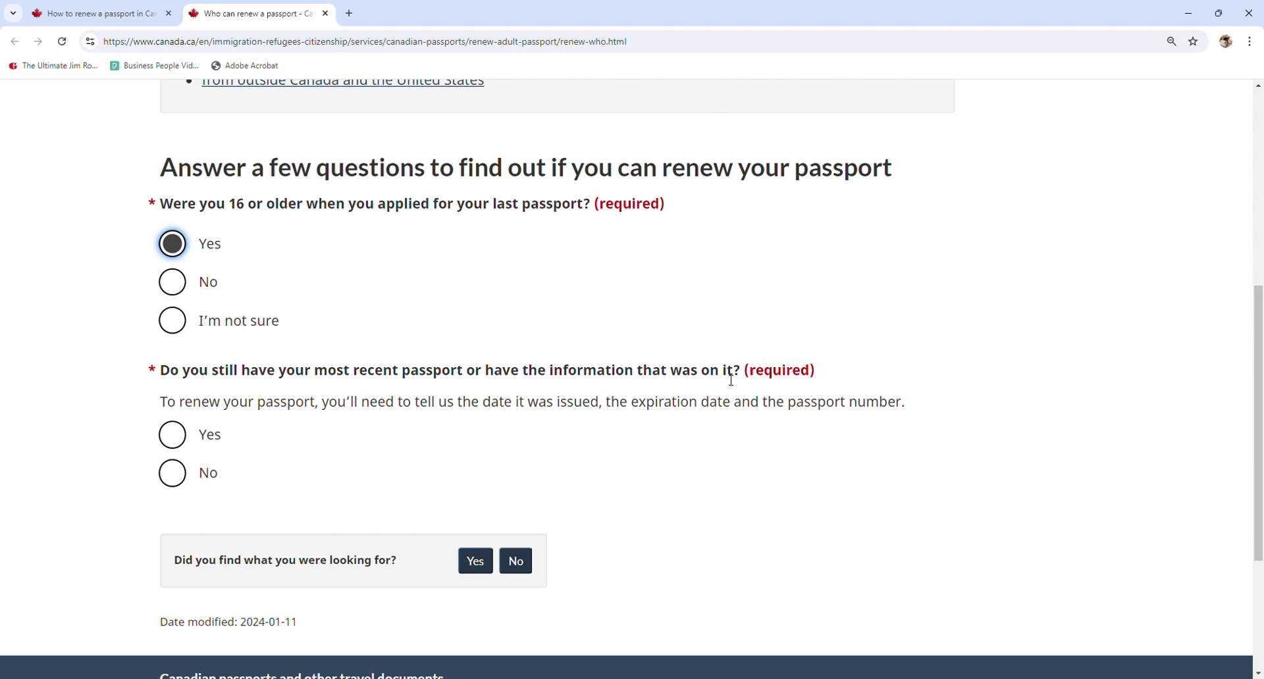
pyautogui.click(174, 437)
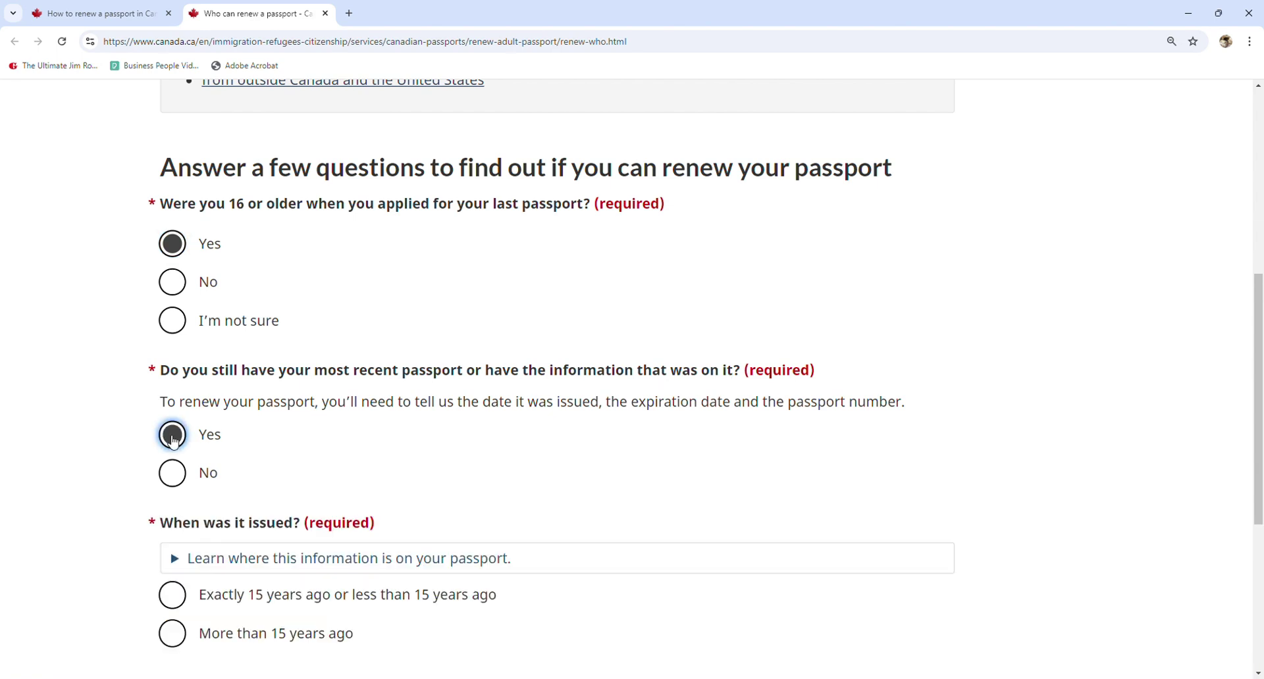
pyautogui.scroll(-1, 174, 439)
pyautogui.scroll(-2, 174, 441)
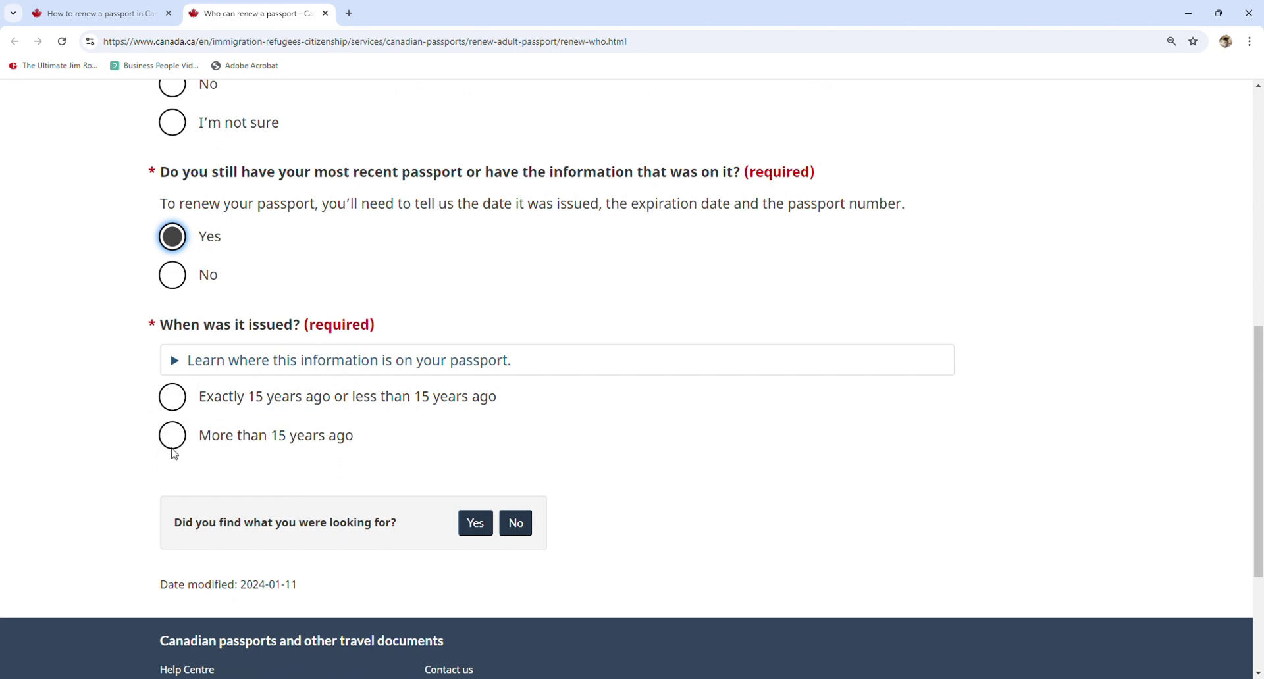
pyautogui.click(172, 403)
pyautogui.scroll(-1, 170, 454)
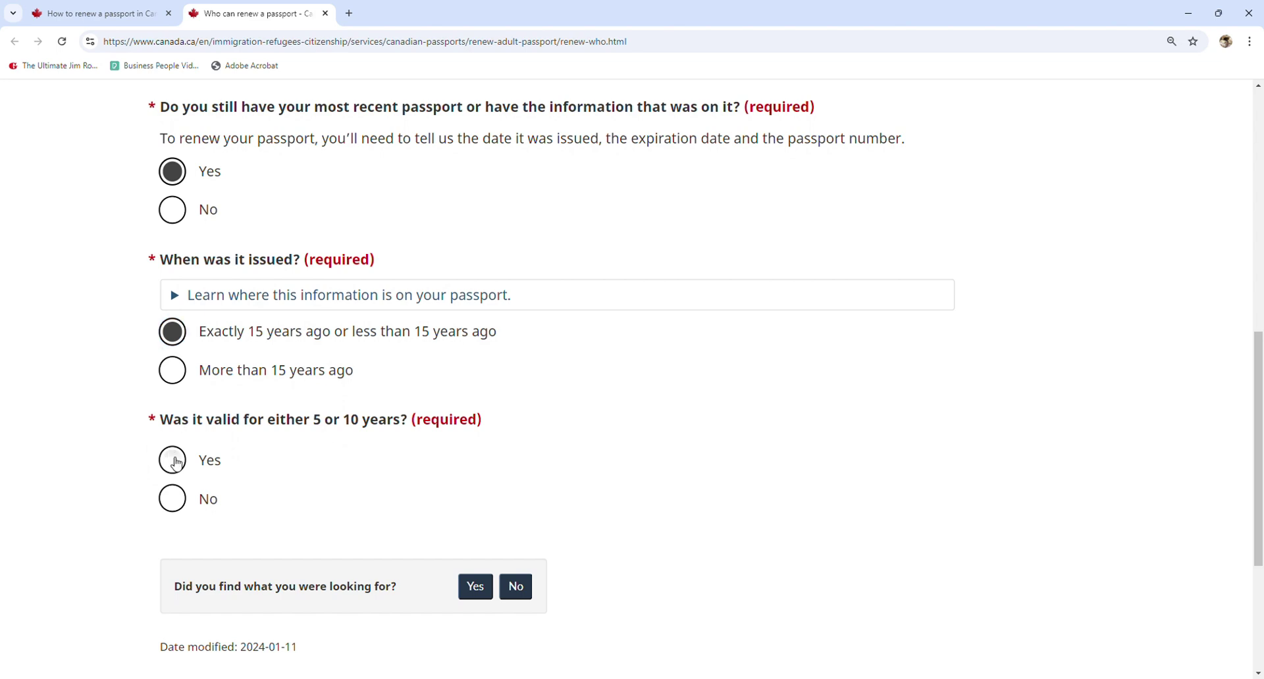
# Answer Yes to 5 or 10 years of validity and No to changing personal details, and read the eligibility result.
pyautogui.click(174, 460)
pyautogui.scroll(-2, 175, 462)
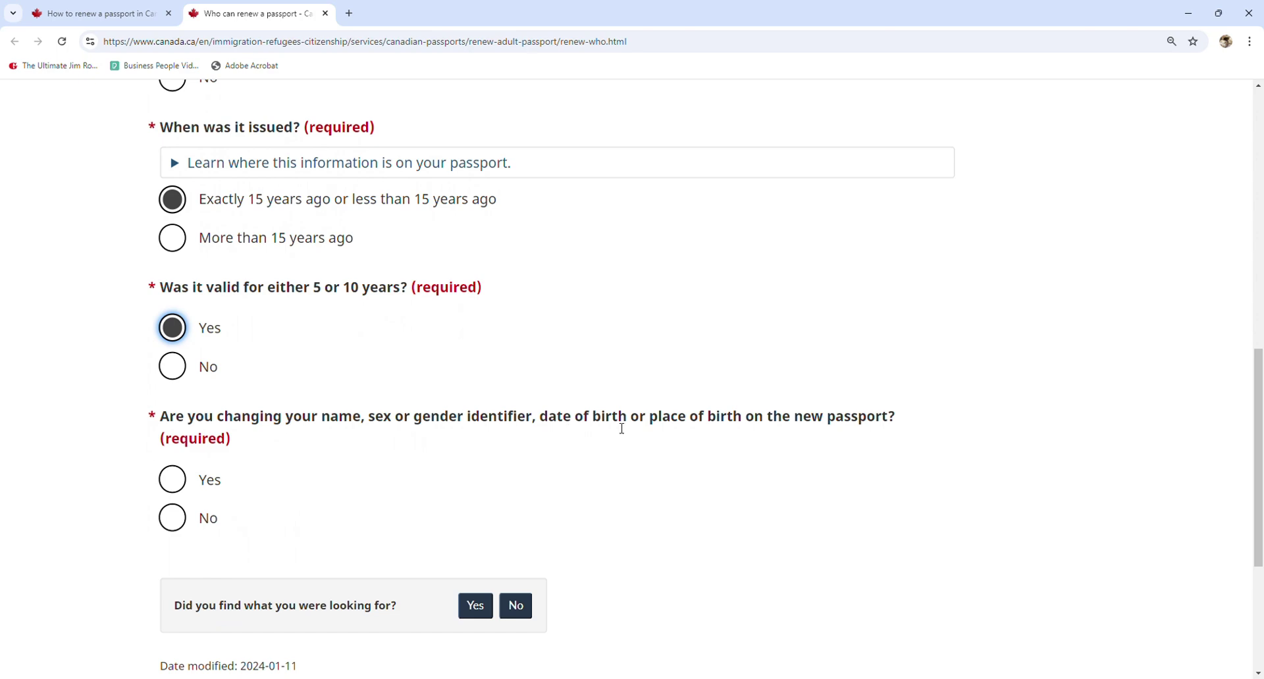
pyautogui.click(172, 518)
pyautogui.scroll(-3, 214, 505)
pyautogui.scroll(-1, 152, 403)
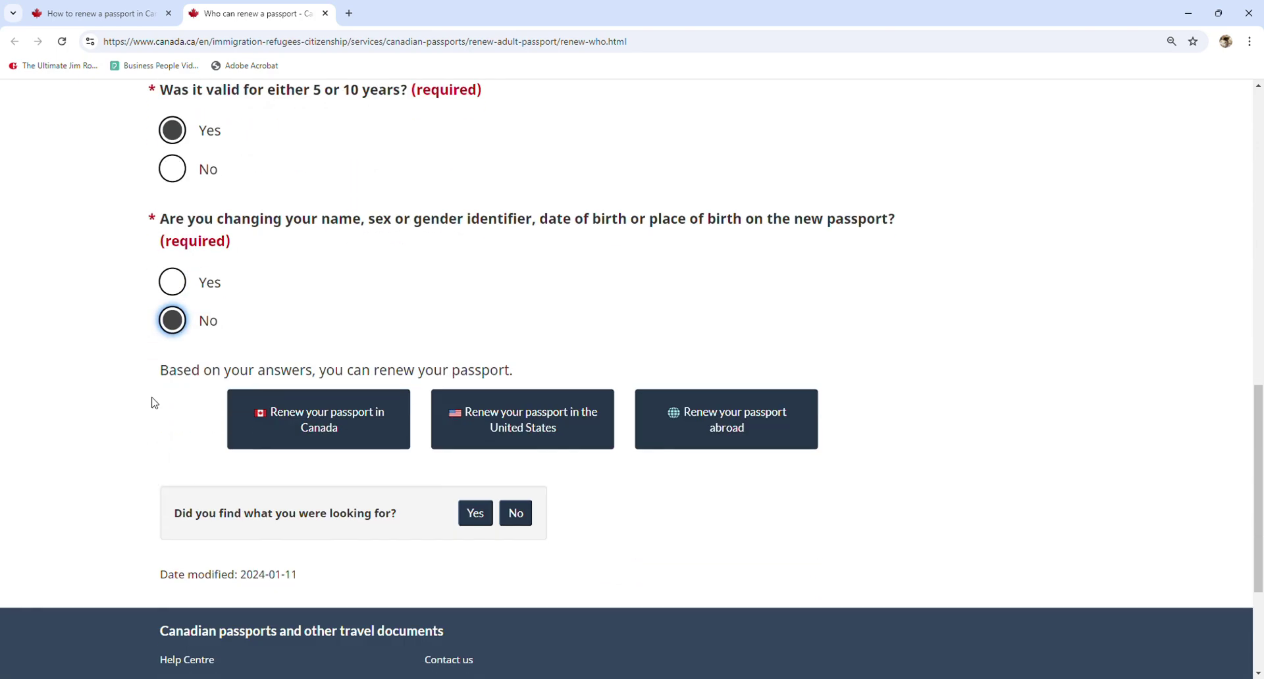
pyautogui.moveTo(160, 372); pyautogui.dragTo(536, 375)
pyautogui.click(536, 375)
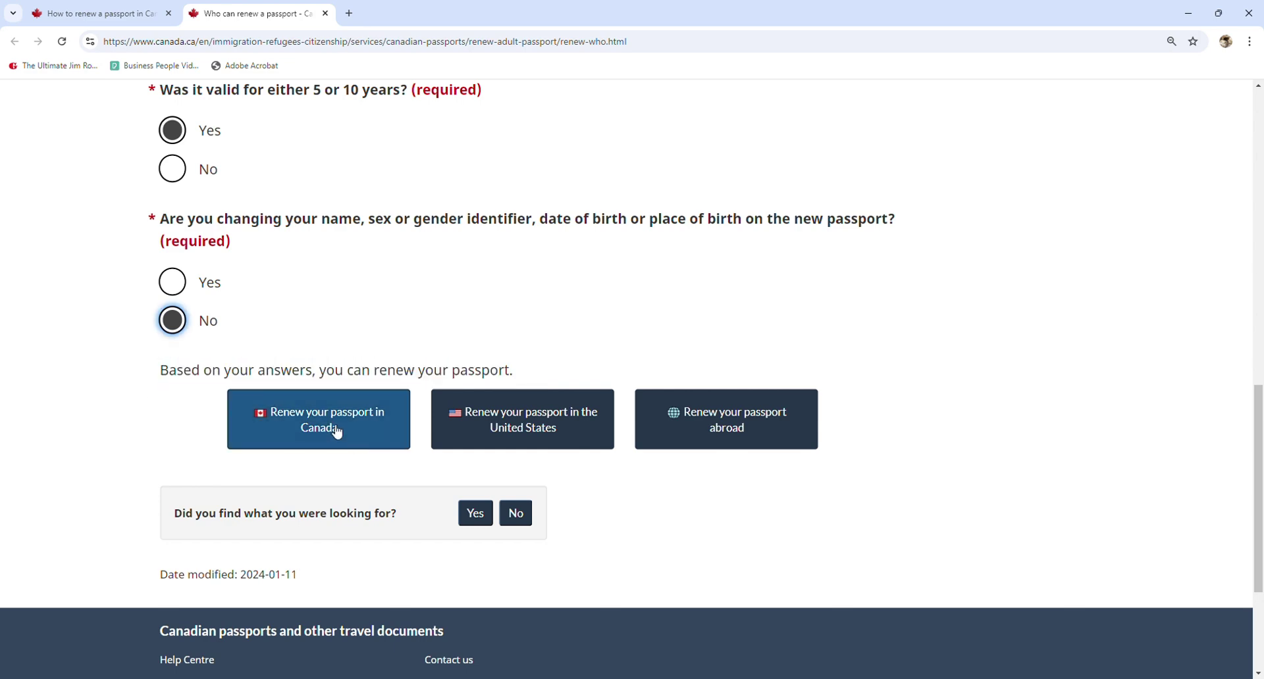
# Choose to renew the passport in Canada and set when it is needed to "10 to 20 business days, plus mail time".
pyautogui.click(337, 433)
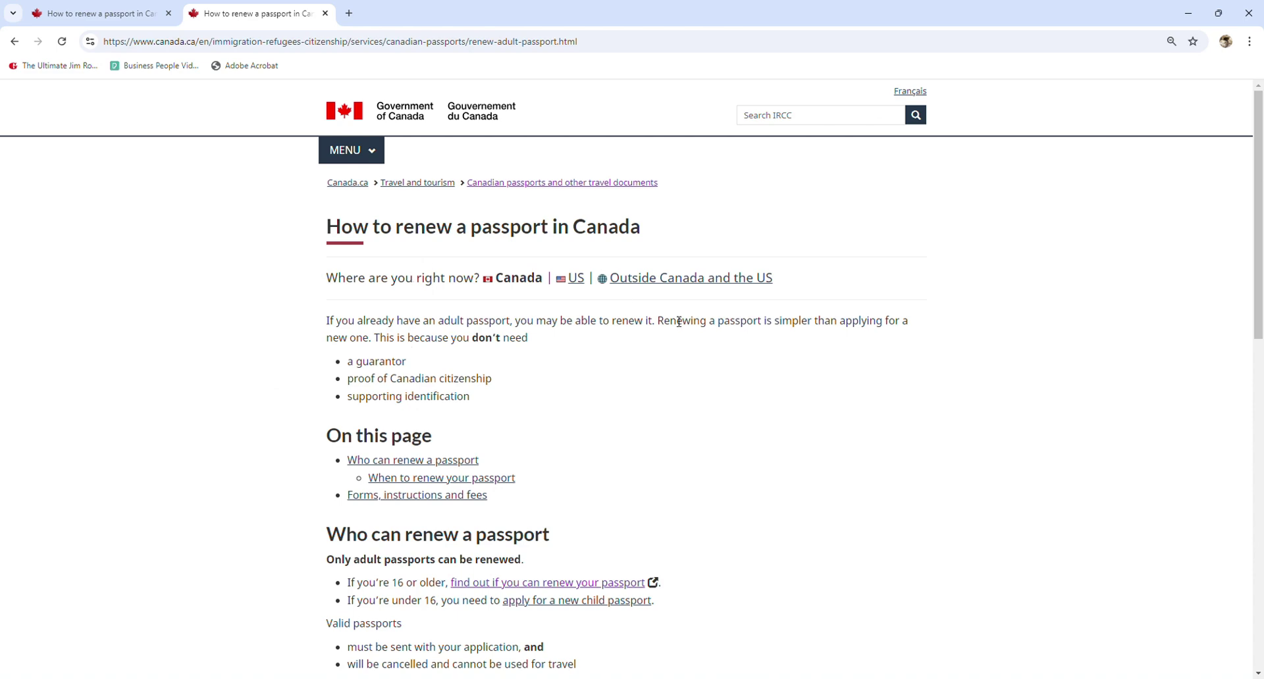
pyautogui.keyDown('ctrl'); pyautogui.scroll(3, 678, 323); pyautogui.keyUp('ctrl')
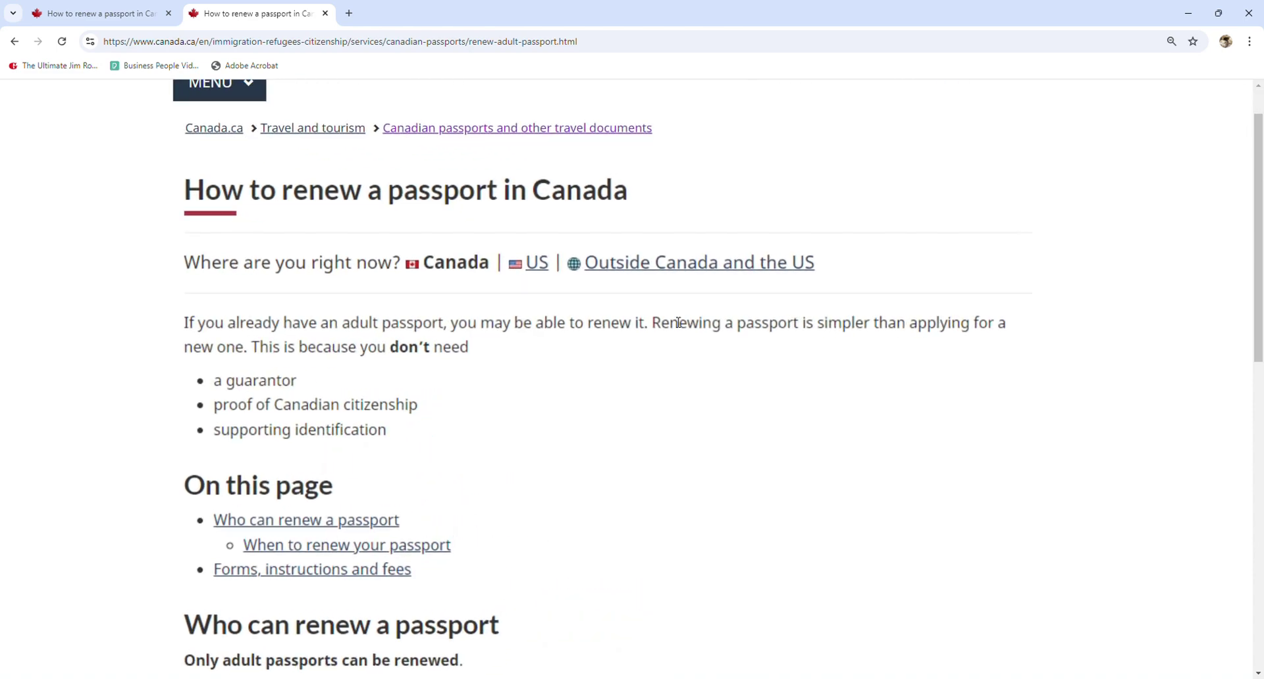
pyautogui.scroll(-3, 640, 329)
pyautogui.scroll(-5, 616, 339)
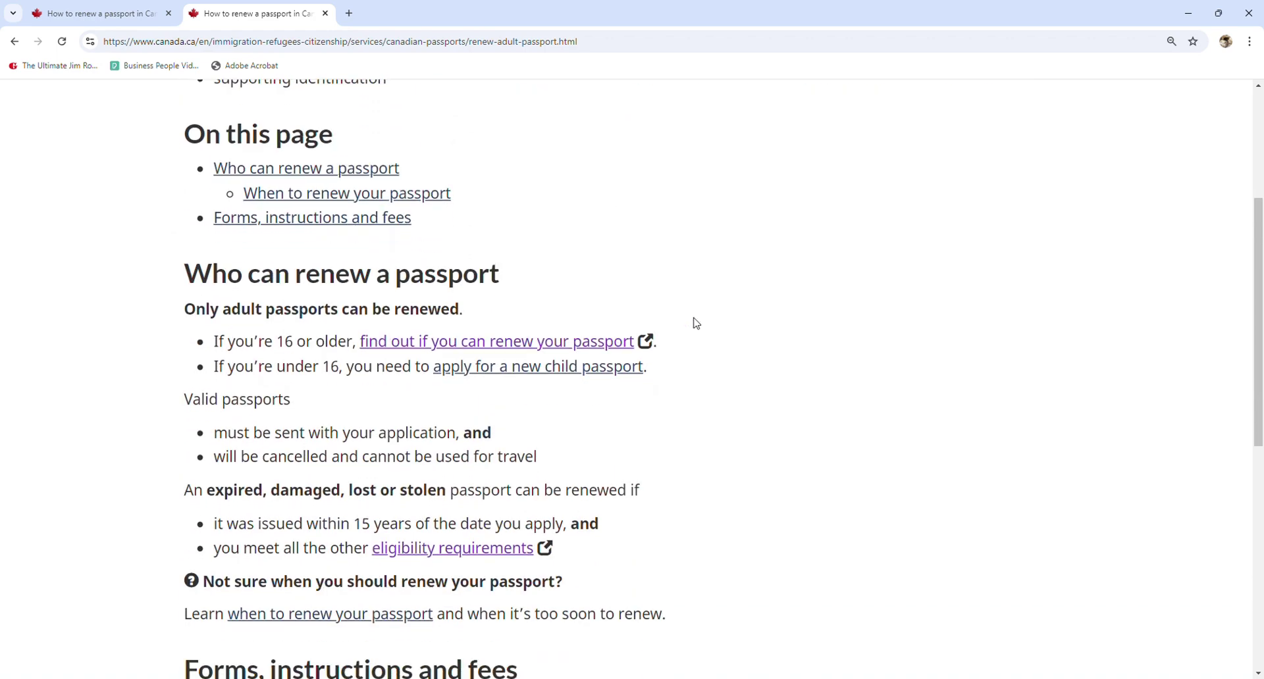
pyautogui.scroll(-5, 1260, 374)
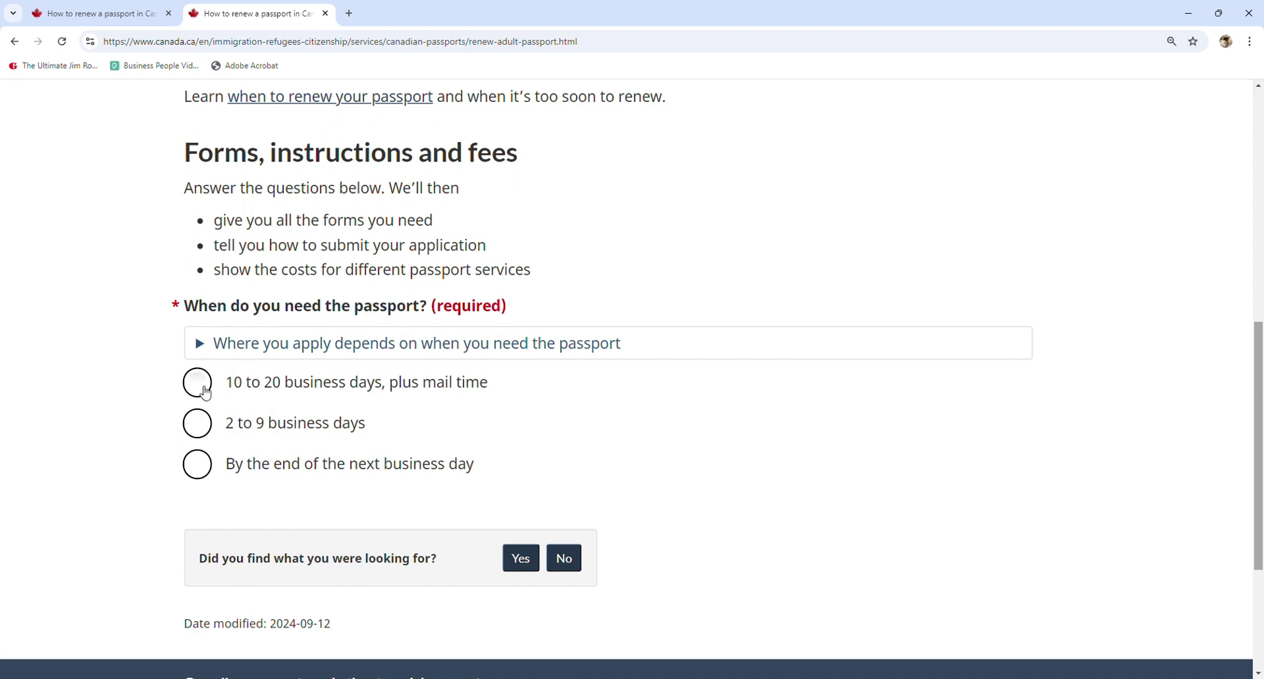
pyautogui.click(200, 391)
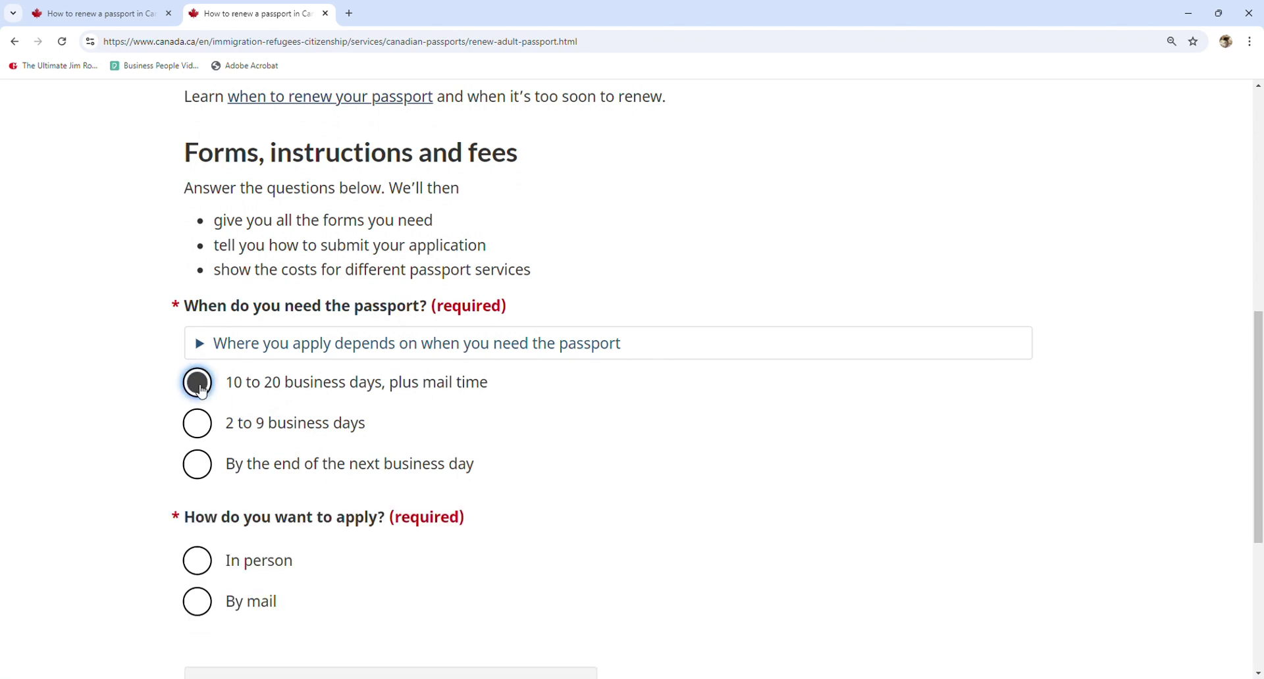
pyautogui.scroll(-2, 332, 516)
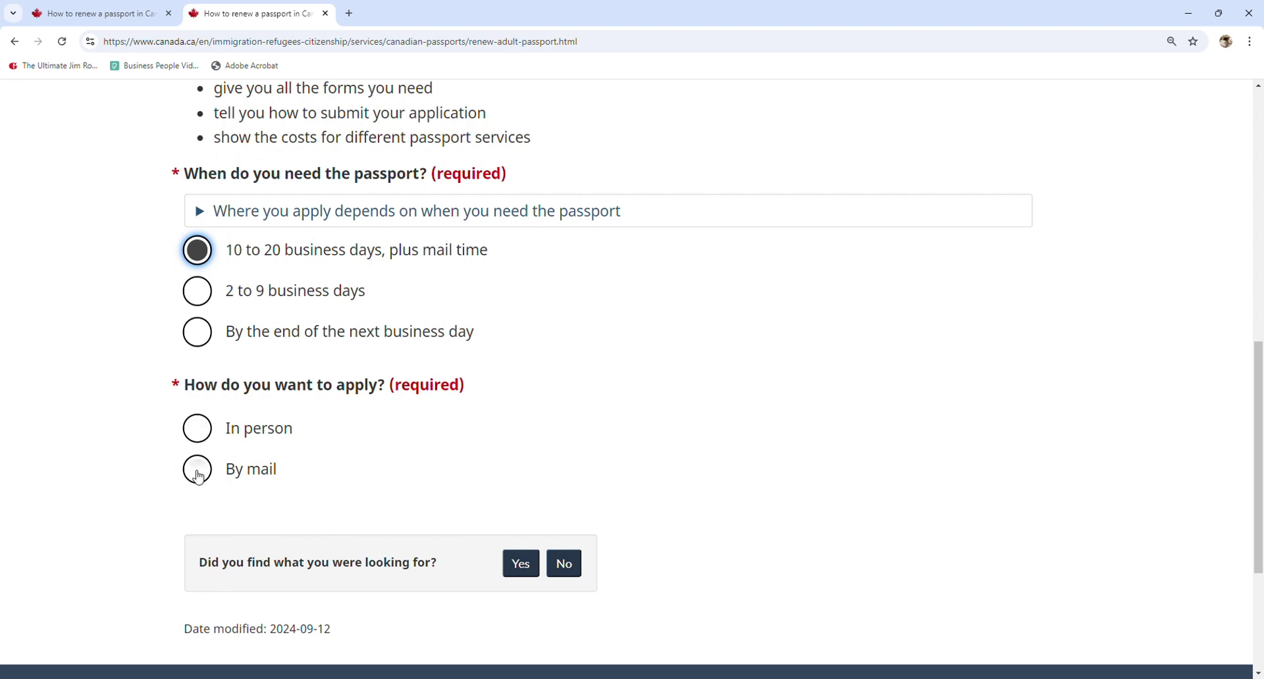
# Choose to apply by mail and set the province or territory of application to Ontario.
pyautogui.click(198, 468)
pyautogui.scroll(-1, 295, 475)
pyautogui.scroll(-1, 294, 475)
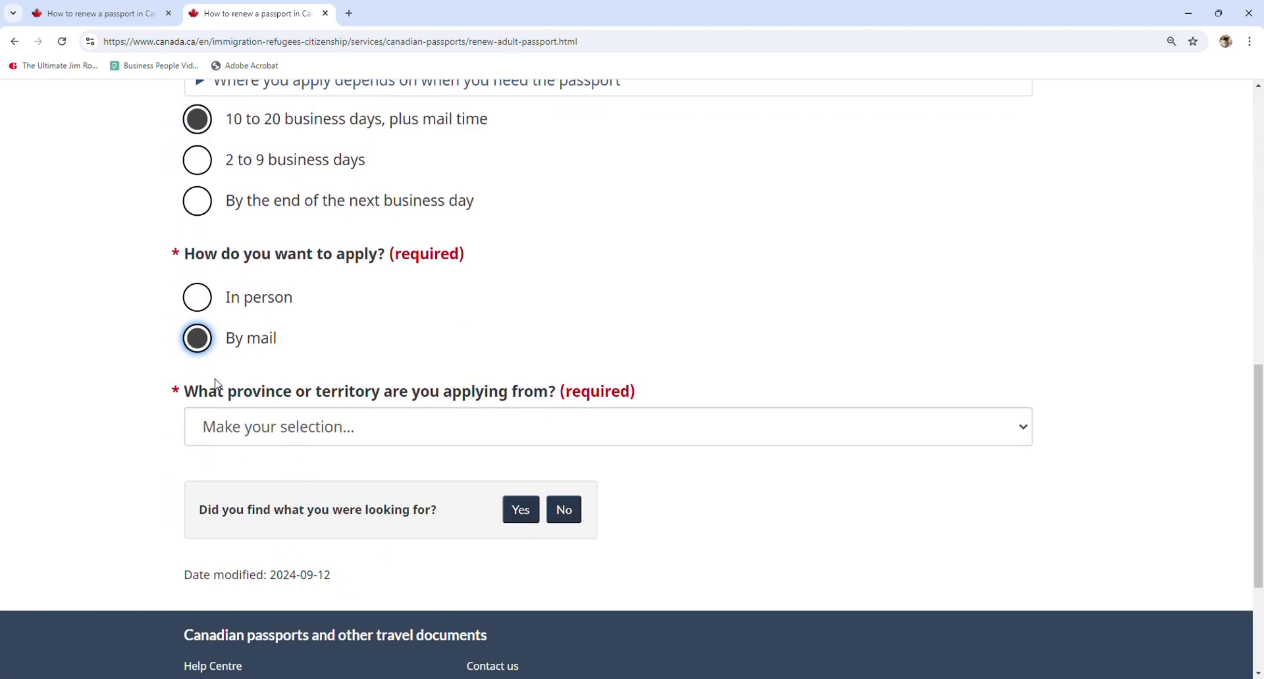
pyautogui.moveTo(198, 392); pyautogui.dragTo(445, 393)
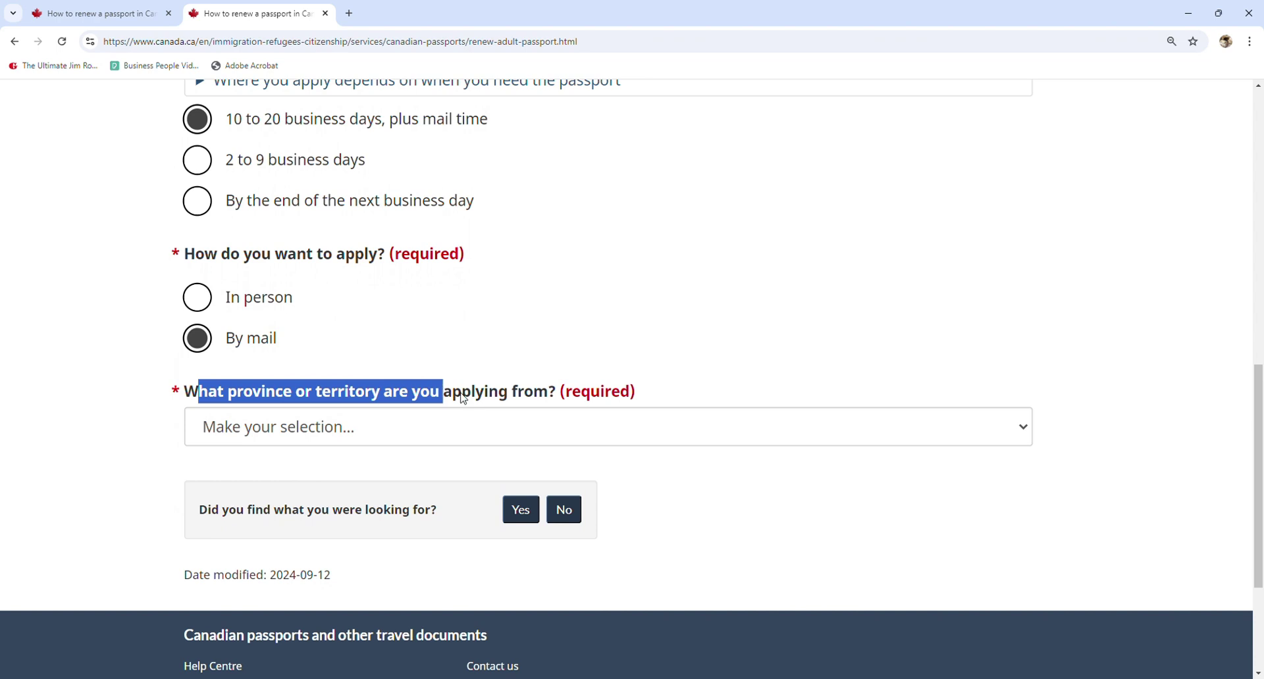
pyautogui.click(431, 438)
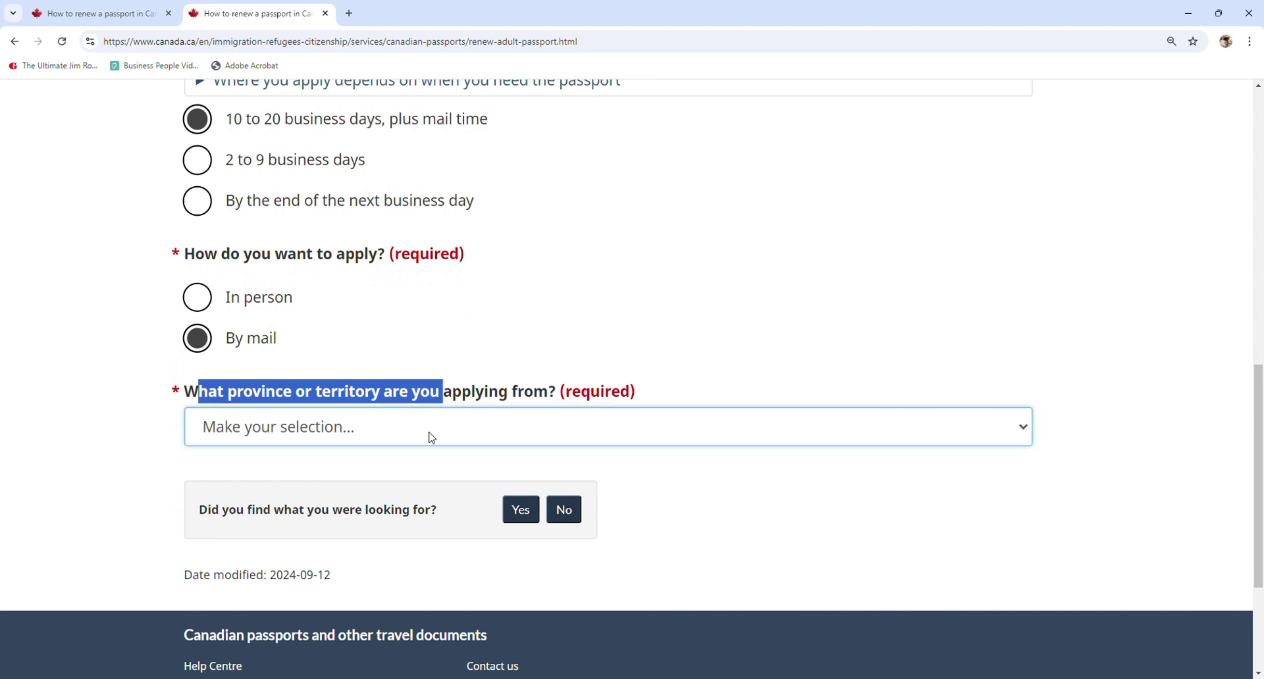
pyautogui.press('o')
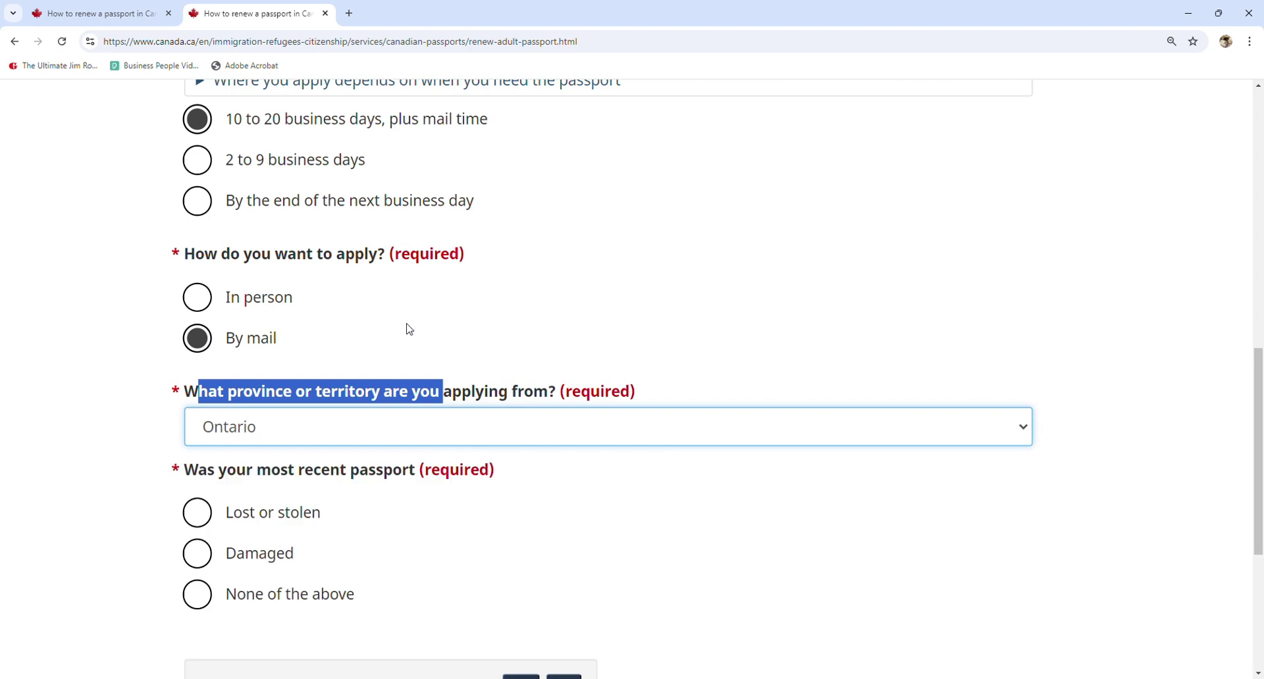
pyautogui.click(439, 357)
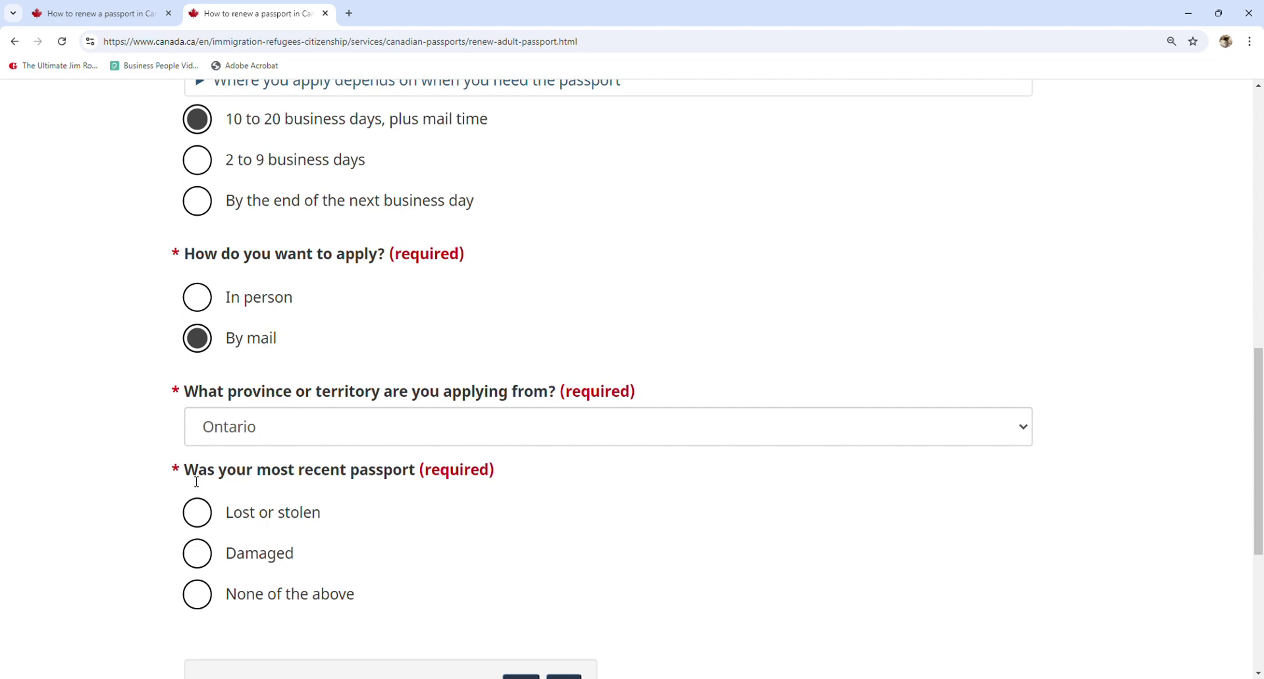
# Answer "None of the above" to whether the most recent passport was lost, stolen or damaged.
pyautogui.moveTo(186, 470); pyautogui.dragTo(341, 473)
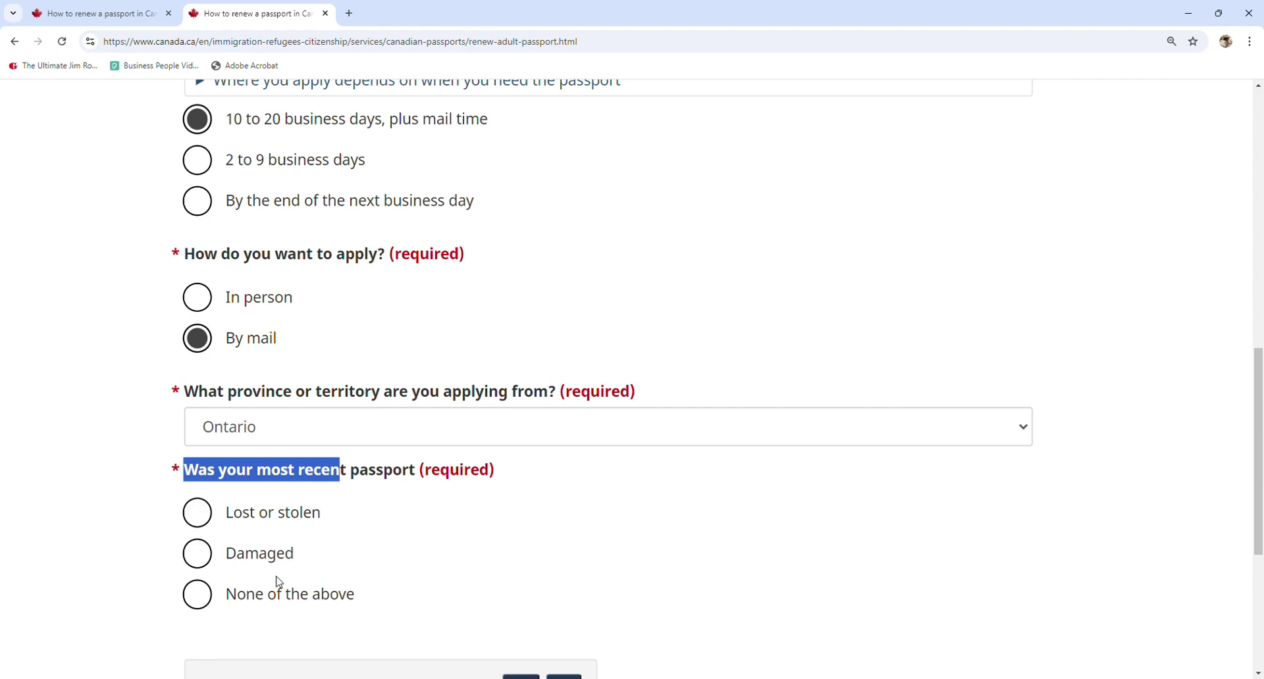
pyautogui.click(209, 602)
pyautogui.scroll(-4, 263, 585)
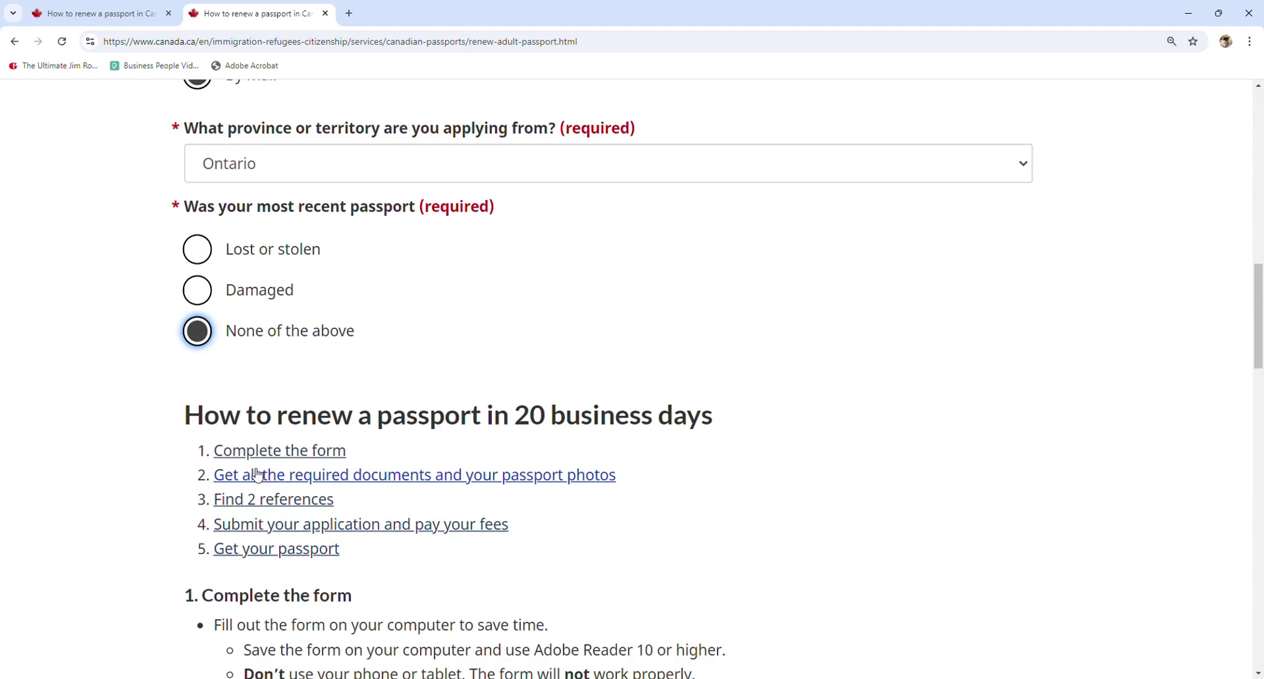
# Read the by-mail renewal instructions on completing the form and gathering the required documents and passport photos.
pyautogui.scroll(-5, 270, 420)
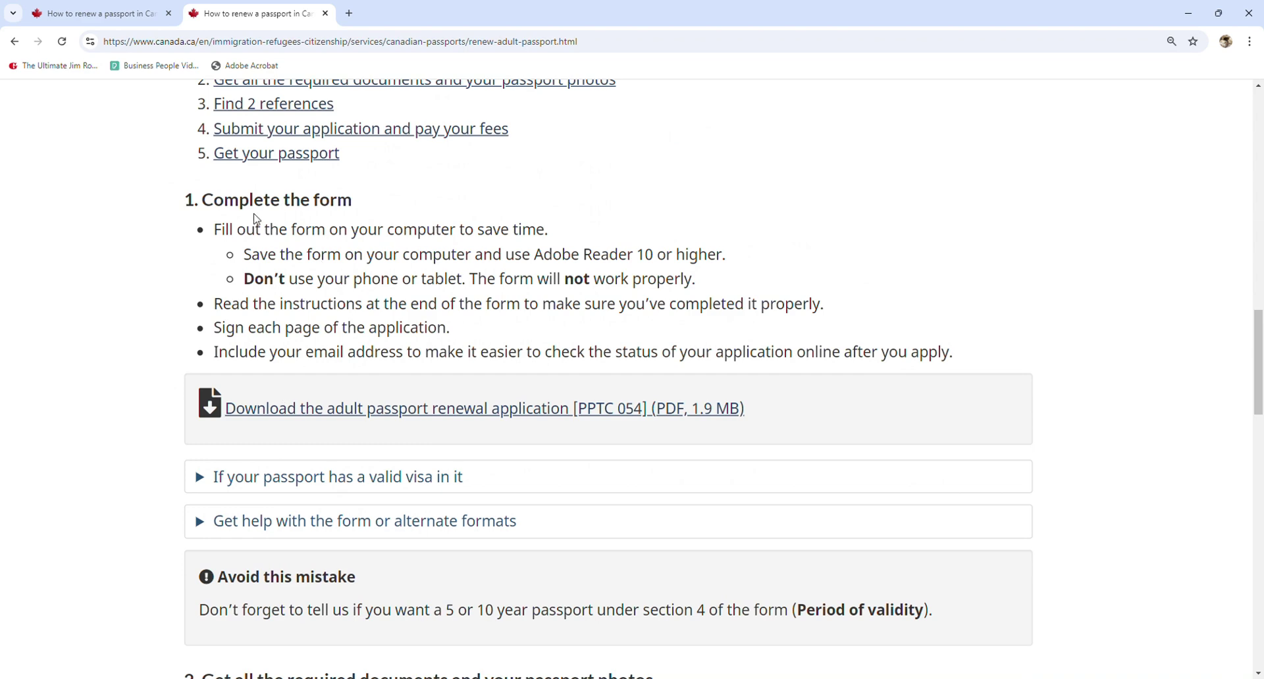
pyautogui.moveTo(187, 200); pyautogui.dragTo(372, 200)
pyautogui.click(372, 200)
pyautogui.scroll(-7, 370, 206)
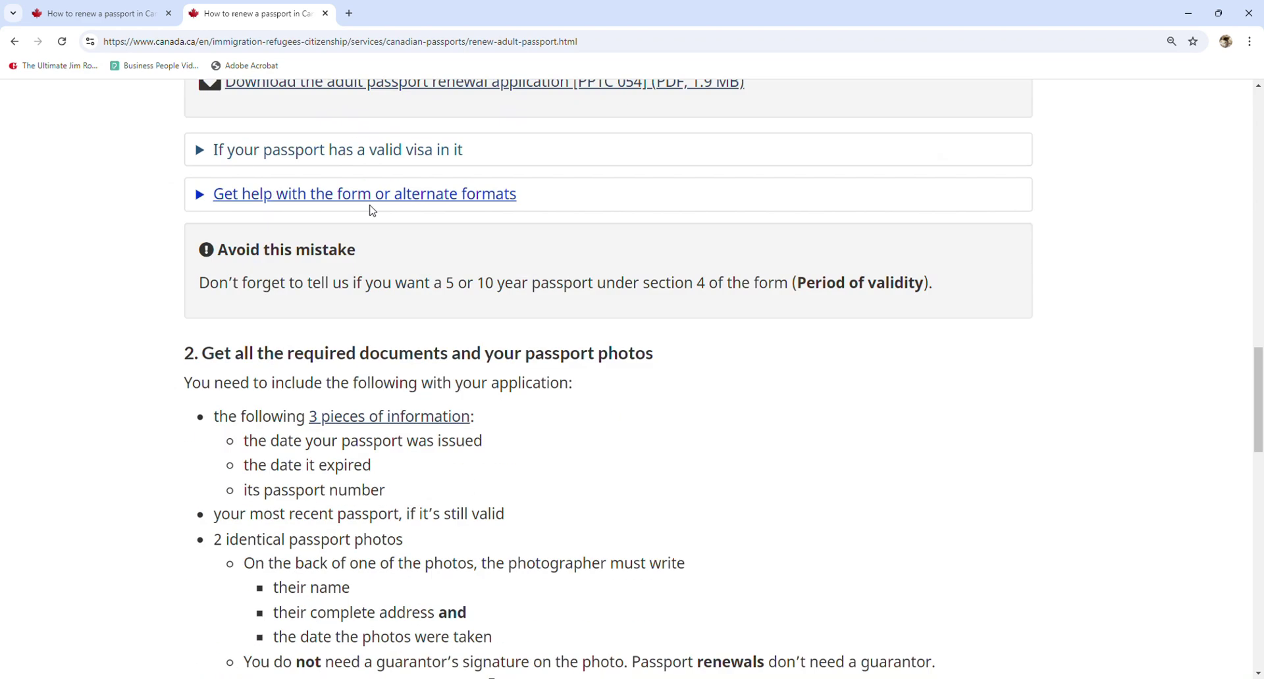
pyautogui.moveTo(204, 156); pyautogui.dragTo(666, 166)
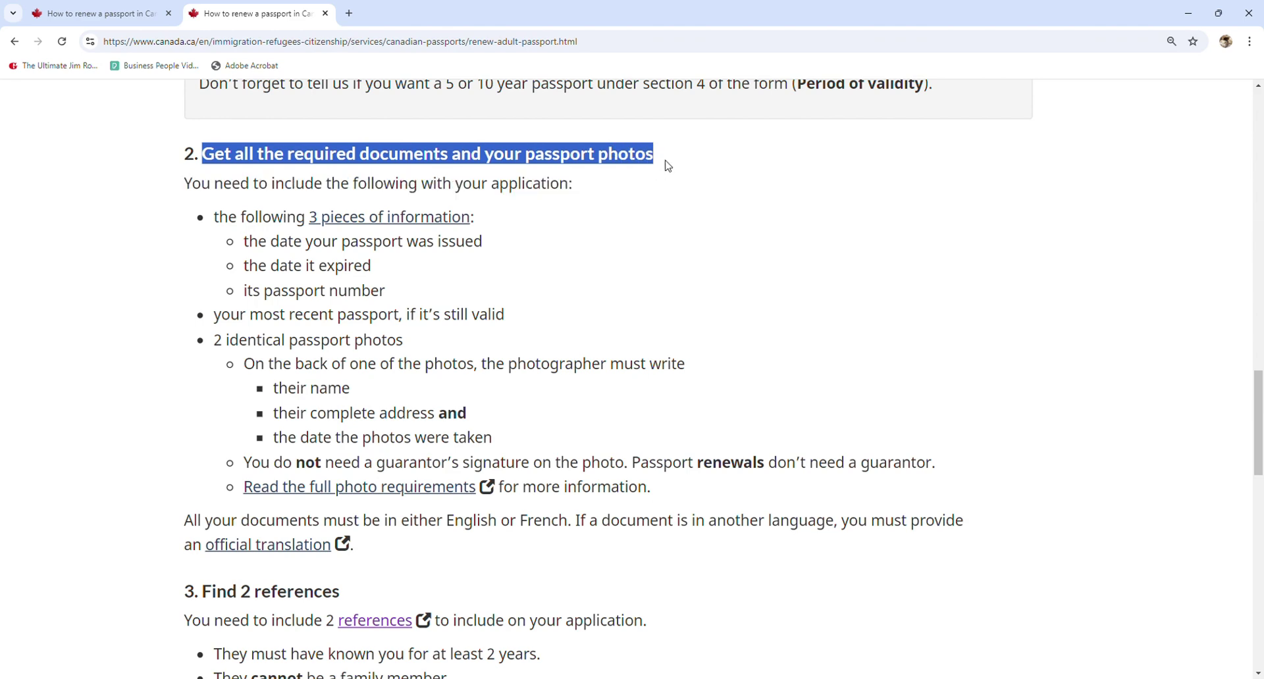
pyautogui.scroll(-1, 667, 167)
pyautogui.scroll(-3, 286, 306)
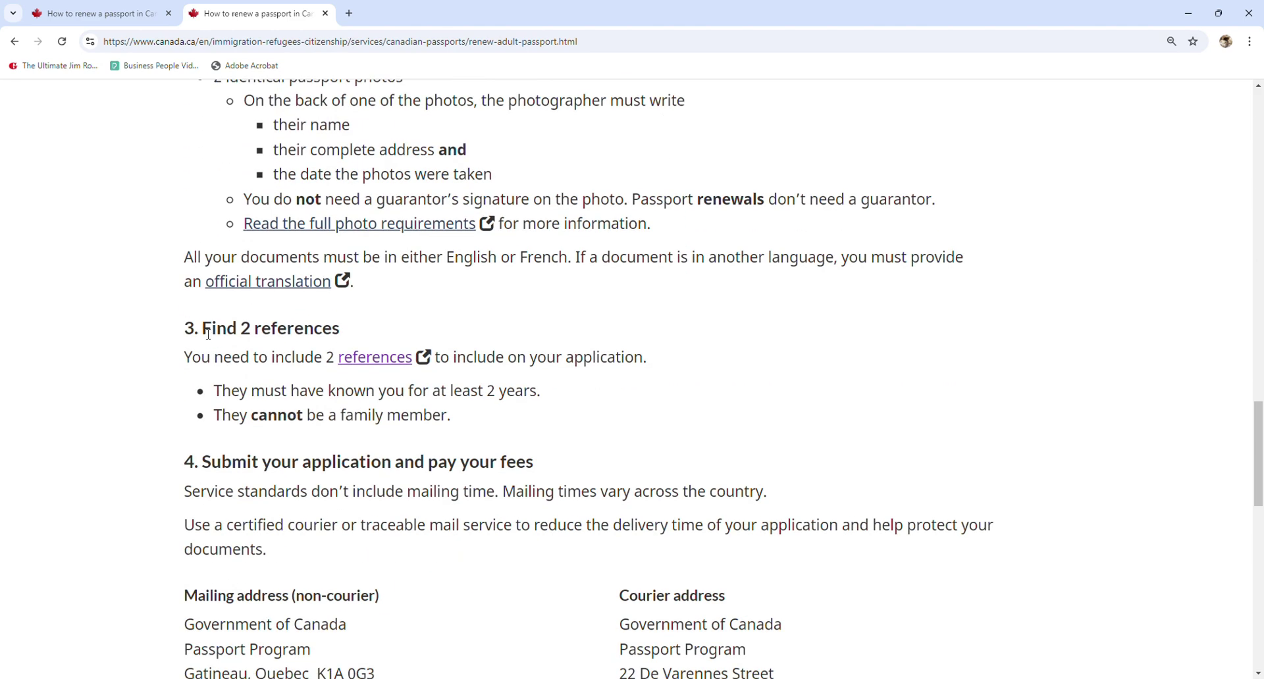
# Read the by-mail instructions on finding two references, the mailing and courier addresses, and paying the fees.
pyautogui.moveTo(208, 333); pyautogui.dragTo(345, 326)
pyautogui.click(345, 327)
pyautogui.moveTo(210, 461); pyautogui.dragTo(550, 459)
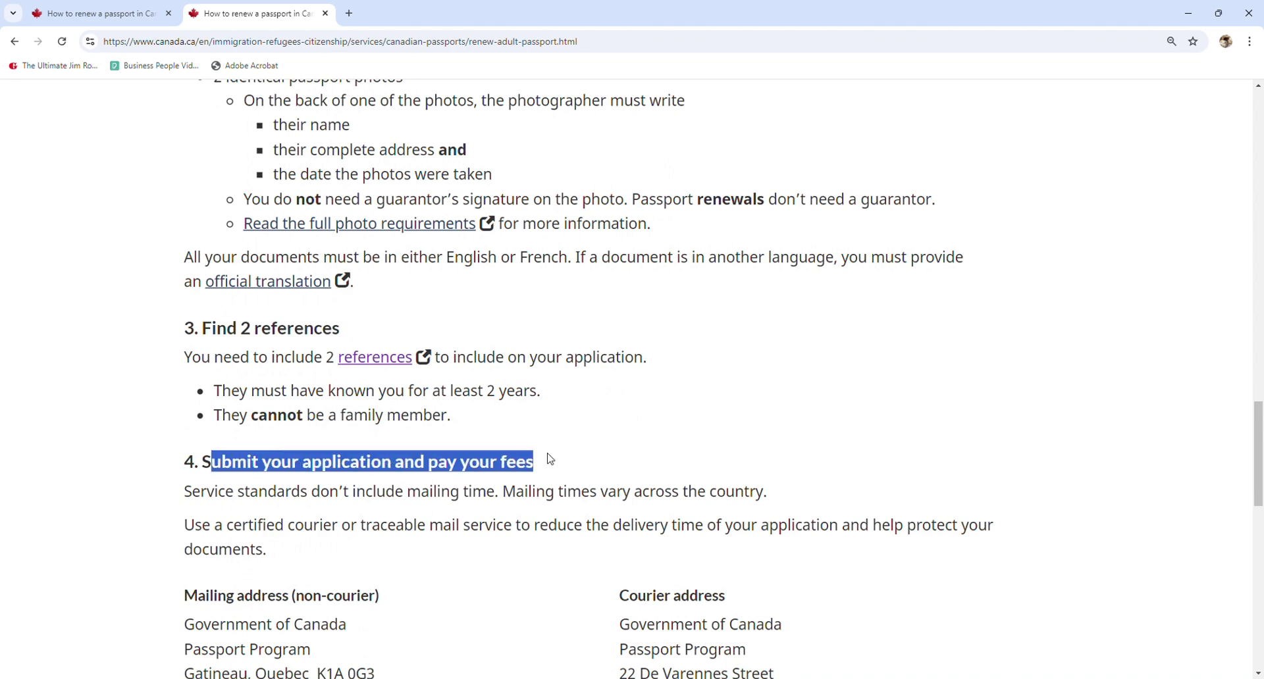
pyautogui.scroll(-4, 550, 459)
pyautogui.moveTo(185, 333); pyautogui.dragTo(412, 417)
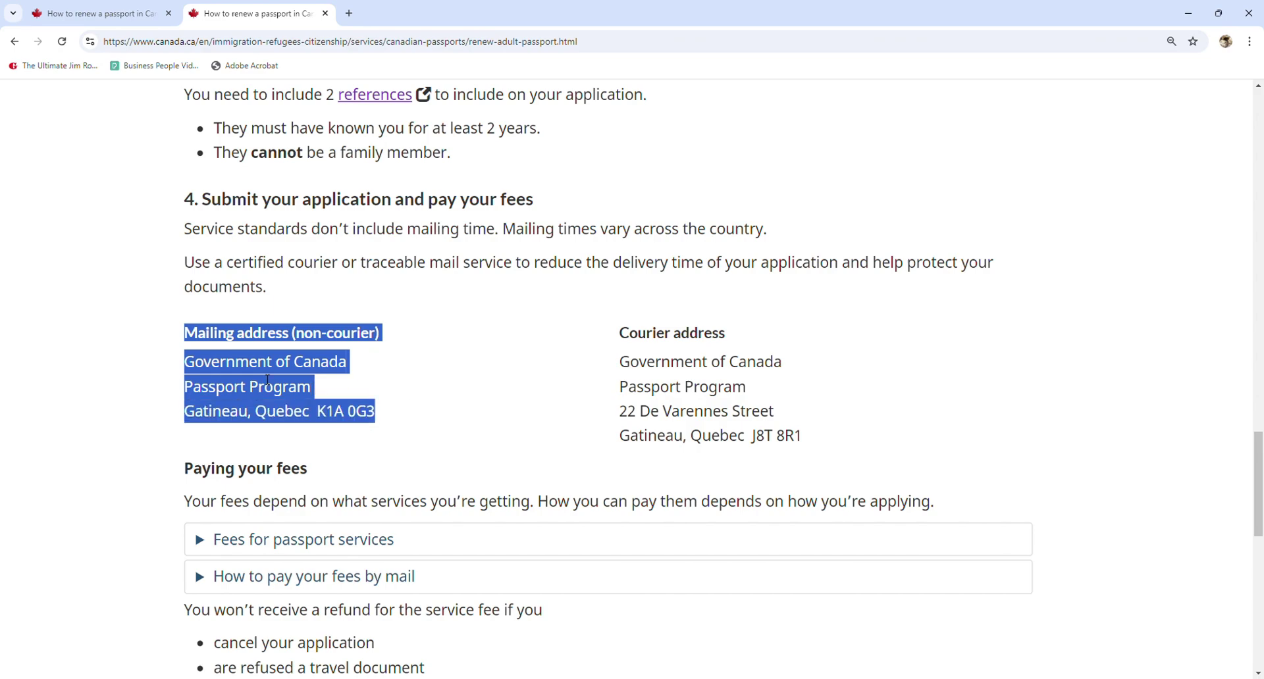
pyautogui.click(656, 365)
pyautogui.scroll(-5, 647, 342)
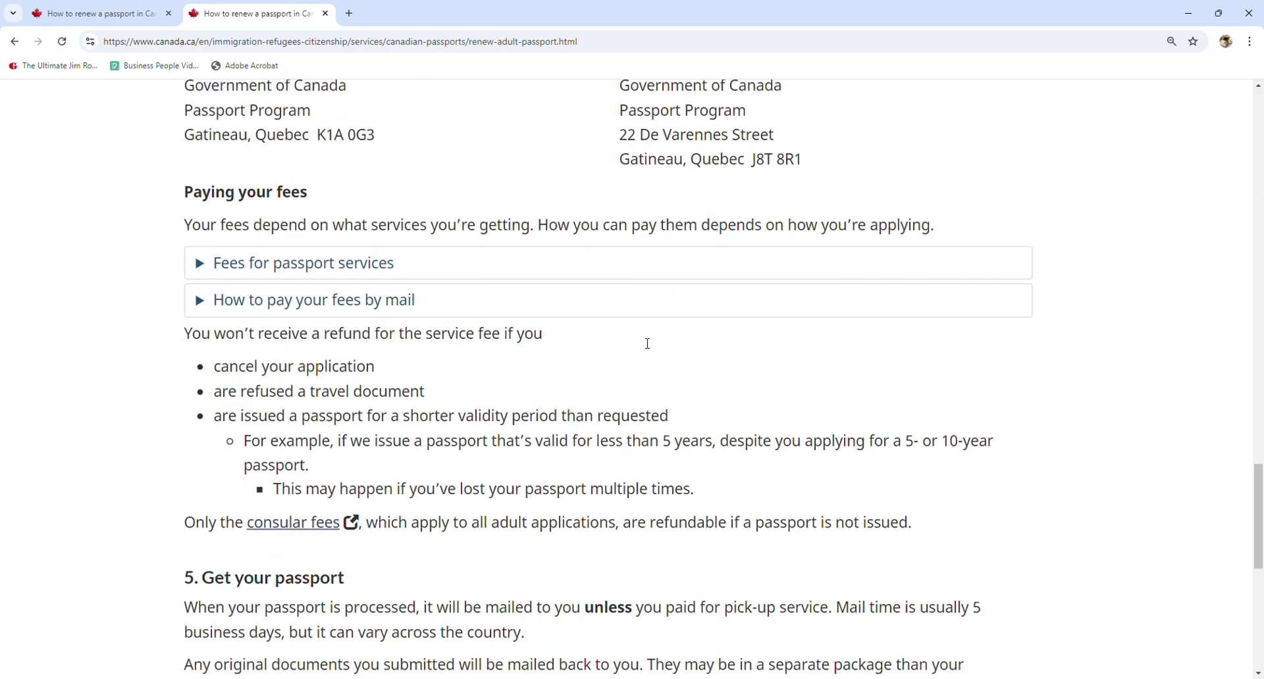
# Close the by-mail page and answer "None of the above" about the most recent passport on the in-person renewal page.
pyautogui.hotkey('ctrl', 'w')
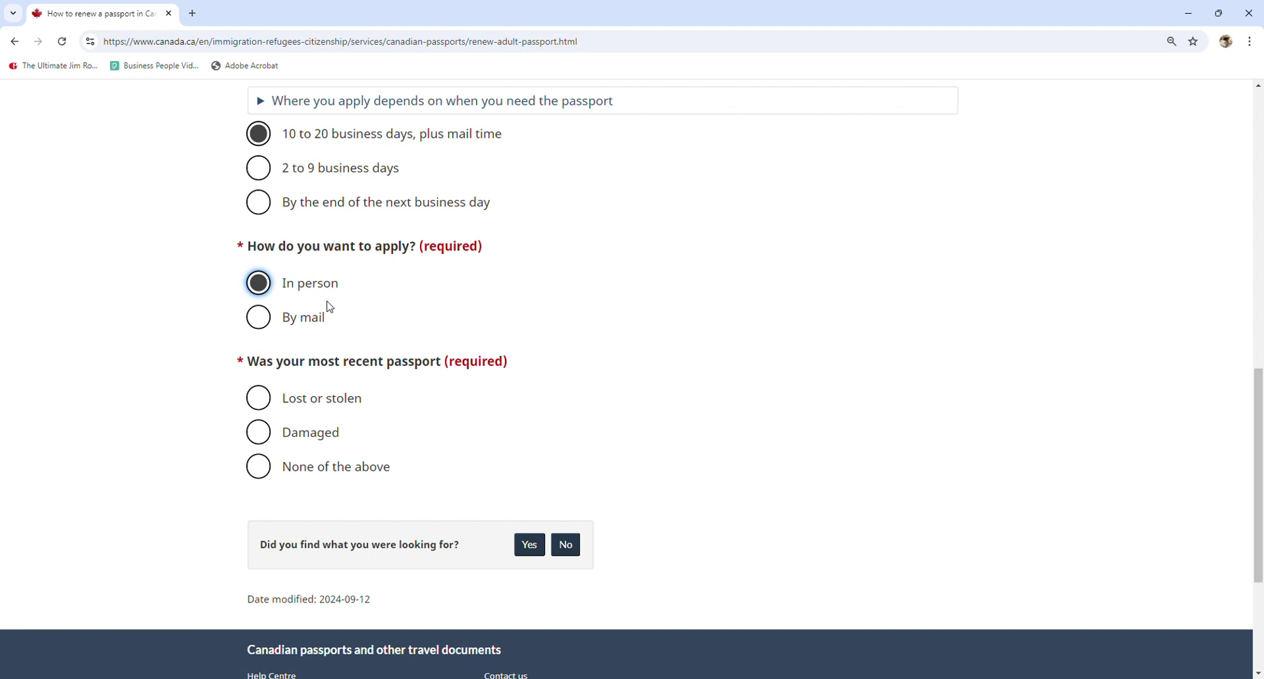
pyautogui.click(326, 468)
pyautogui.scroll(-7, 569, 536)
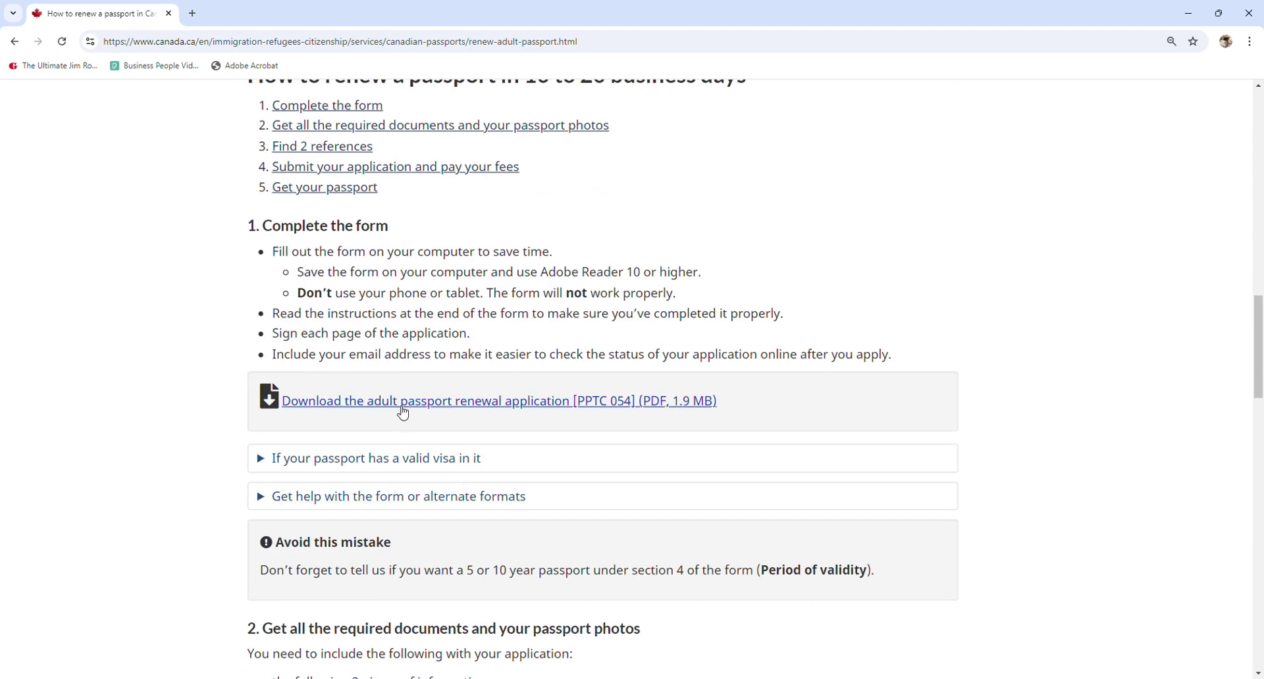
# Download the adult passport renewal application PPTC 054, open the PDF and enlarge its first page.
pyautogui.click(403, 410)
pyautogui.click(1067, 93)
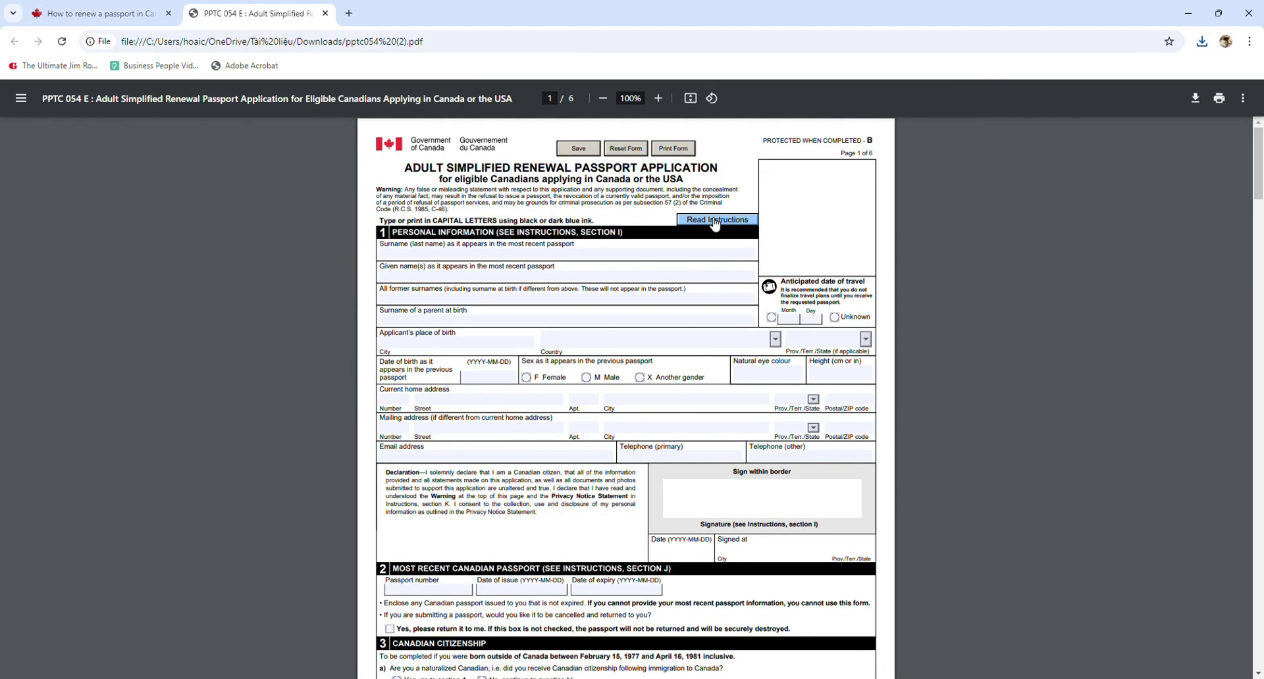
pyautogui.scroll(3, 715, 223)
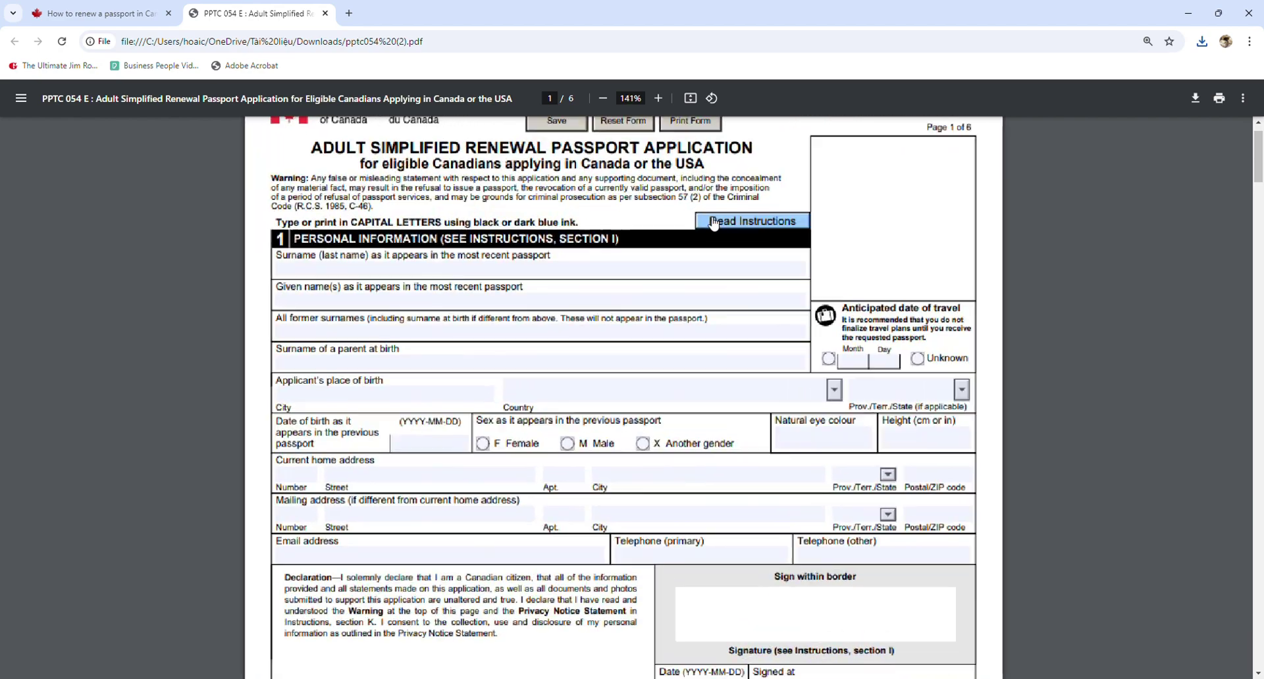
pyautogui.scroll(3, 1032, 279)
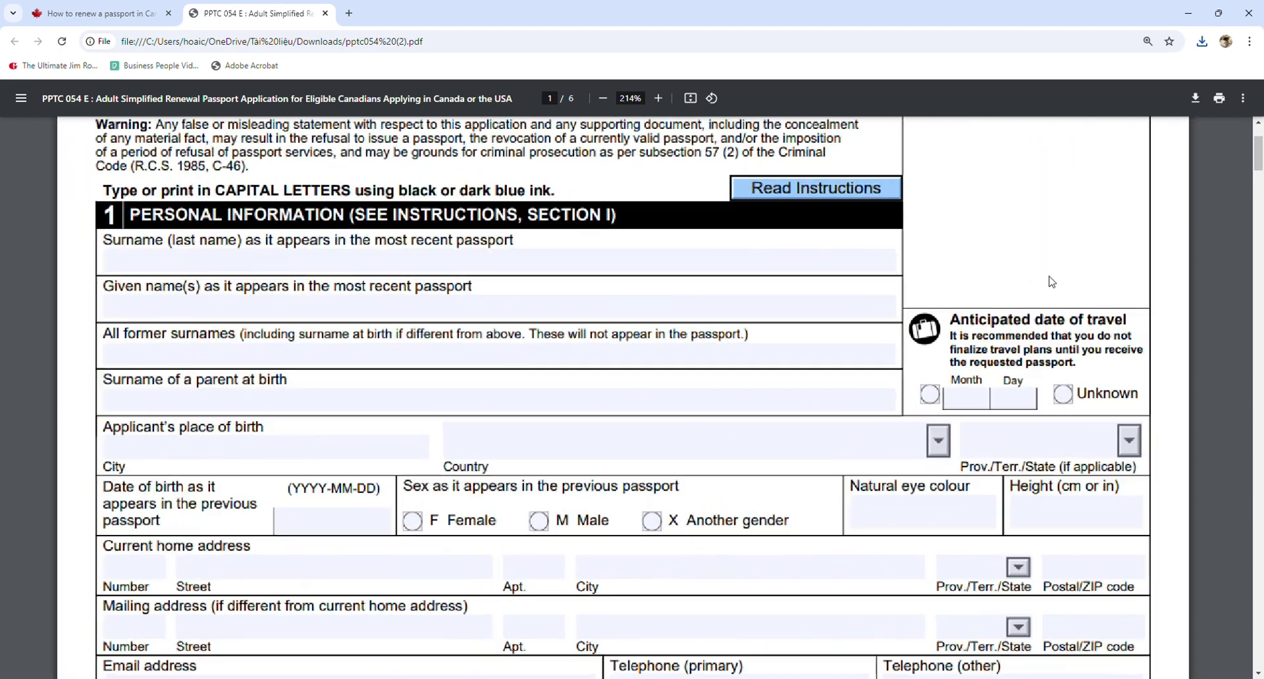
pyautogui.scroll(3, 1086, 307)
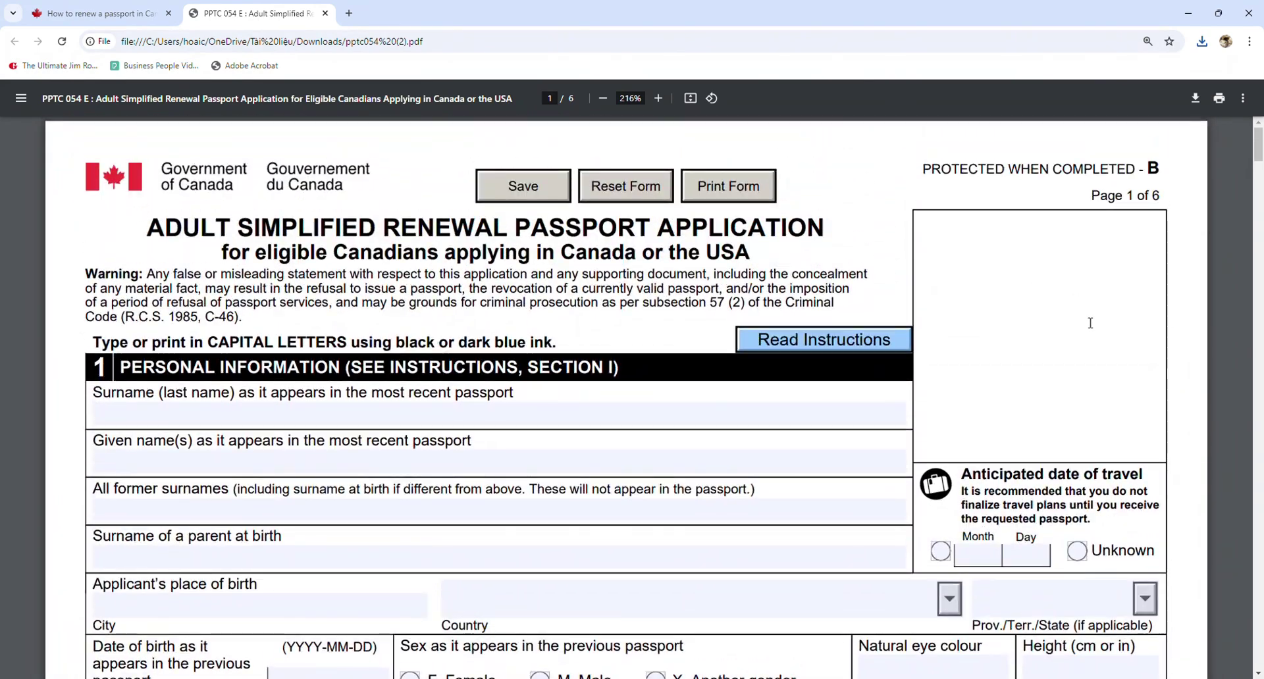
# Close the blank form, switch to the filled-in renewal application in Adobe Acrobat, and look over its first page and page 3 instructions.
pyautogui.click(1247, 14)
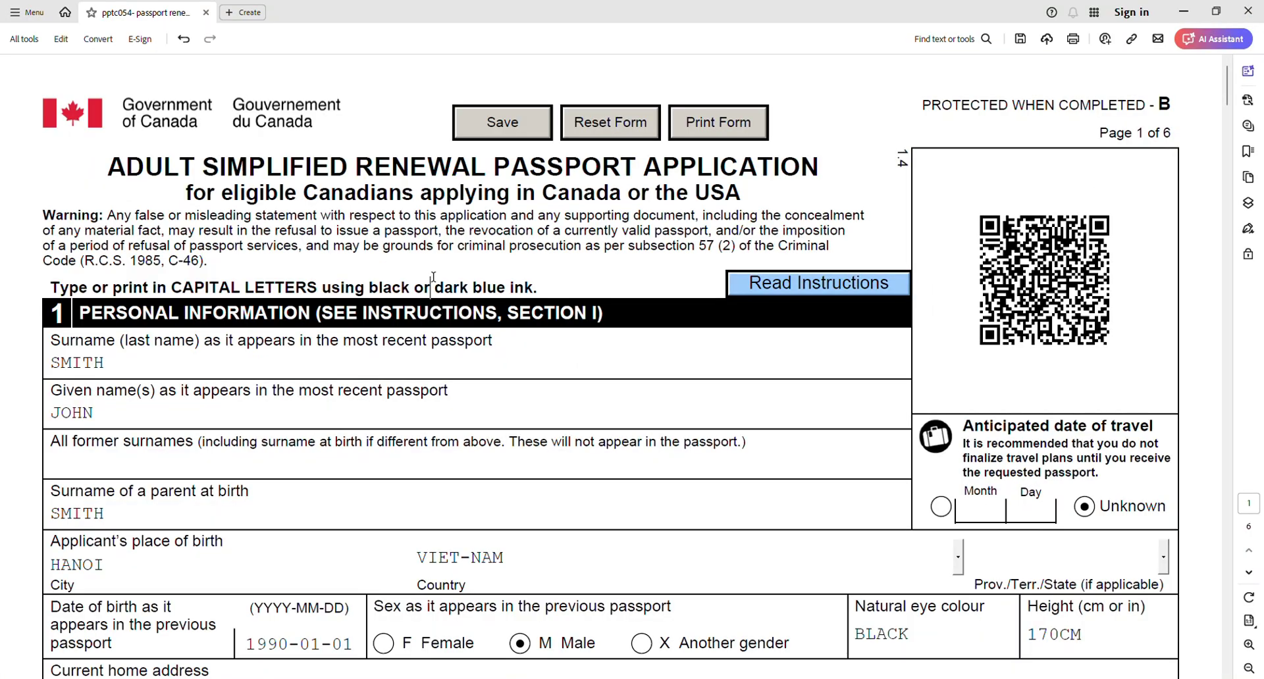
pyautogui.moveTo(374, 173); pyautogui.dragTo(710, 166)
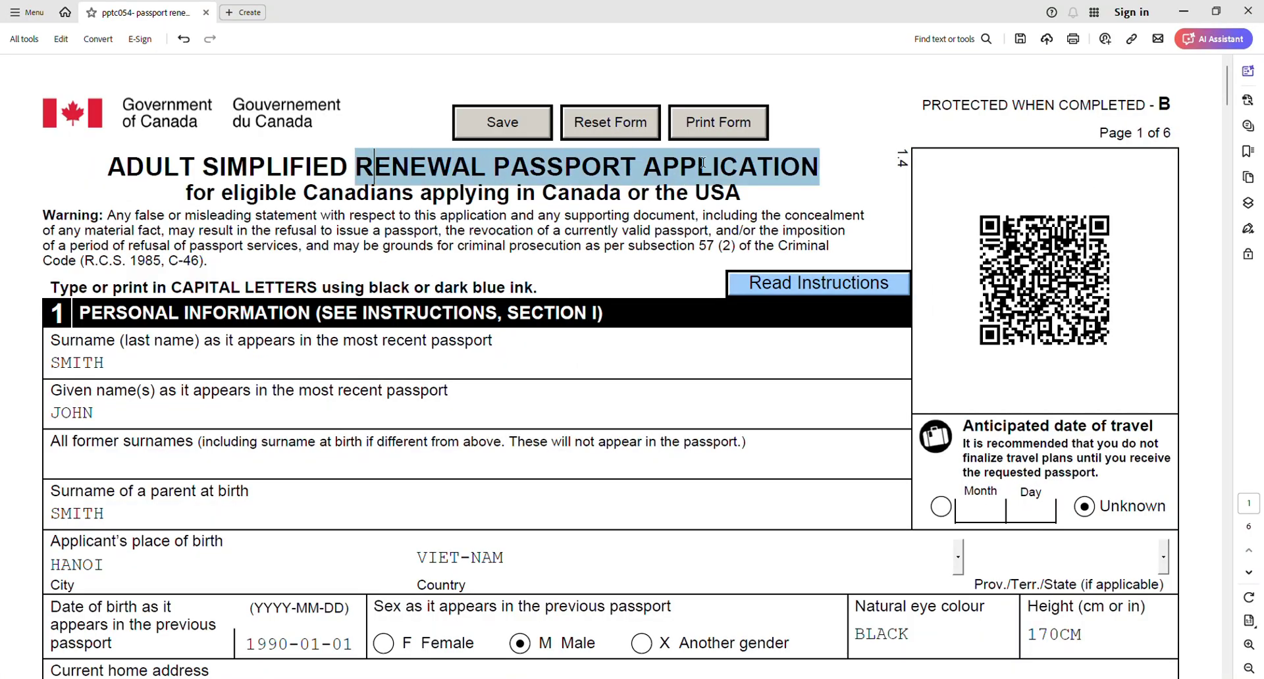
pyautogui.click(713, 168)
pyautogui.scroll(-3, 714, 169)
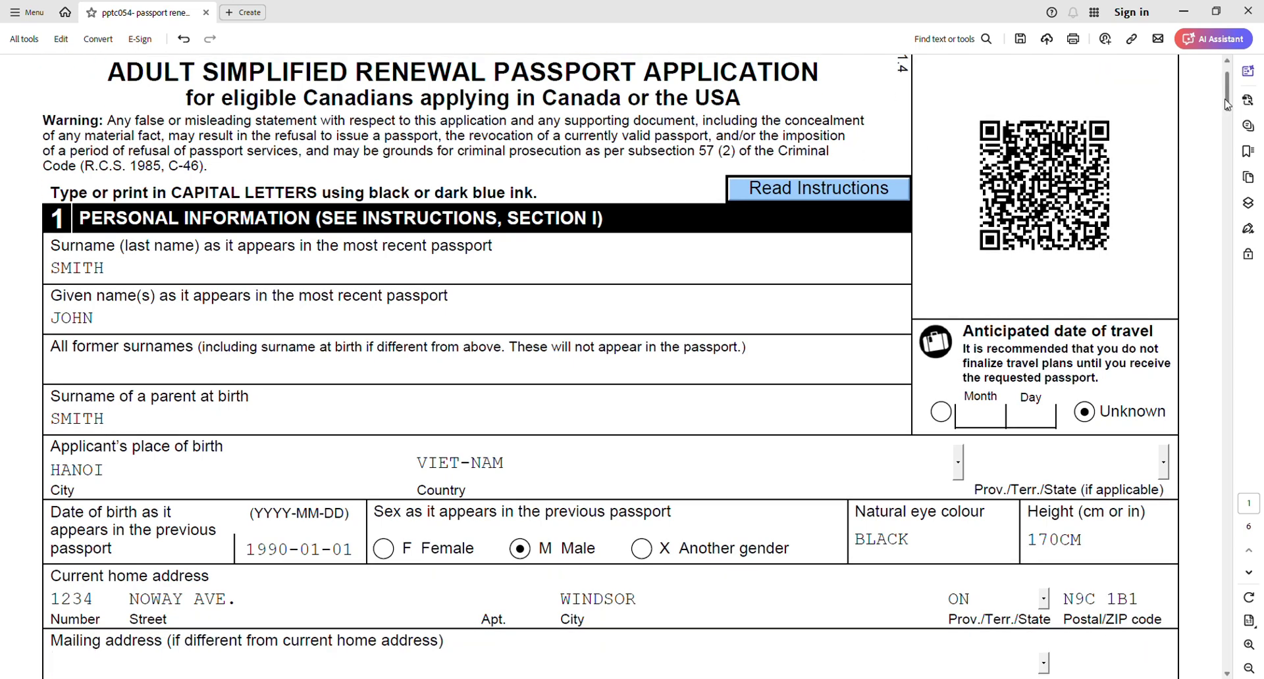
pyautogui.moveTo(1227, 104); pyautogui.dragTo(1227, 298)
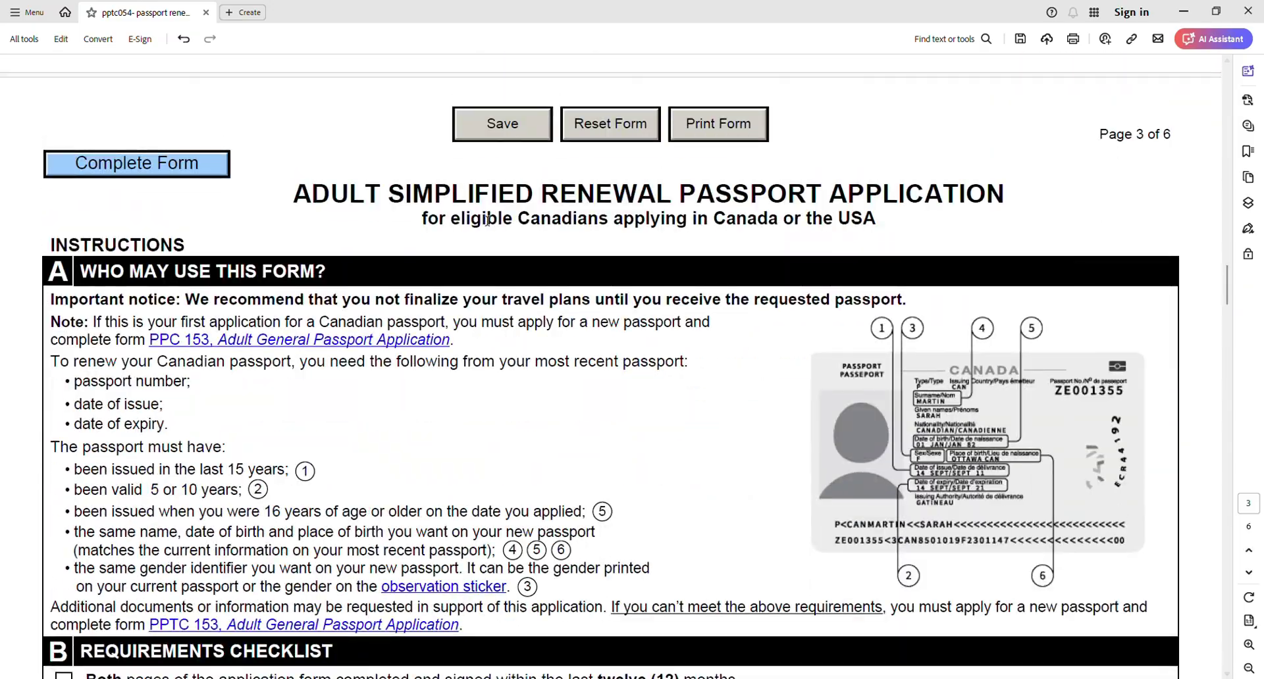
pyautogui.moveTo(1227, 294); pyautogui.dragTo(1261, 100)
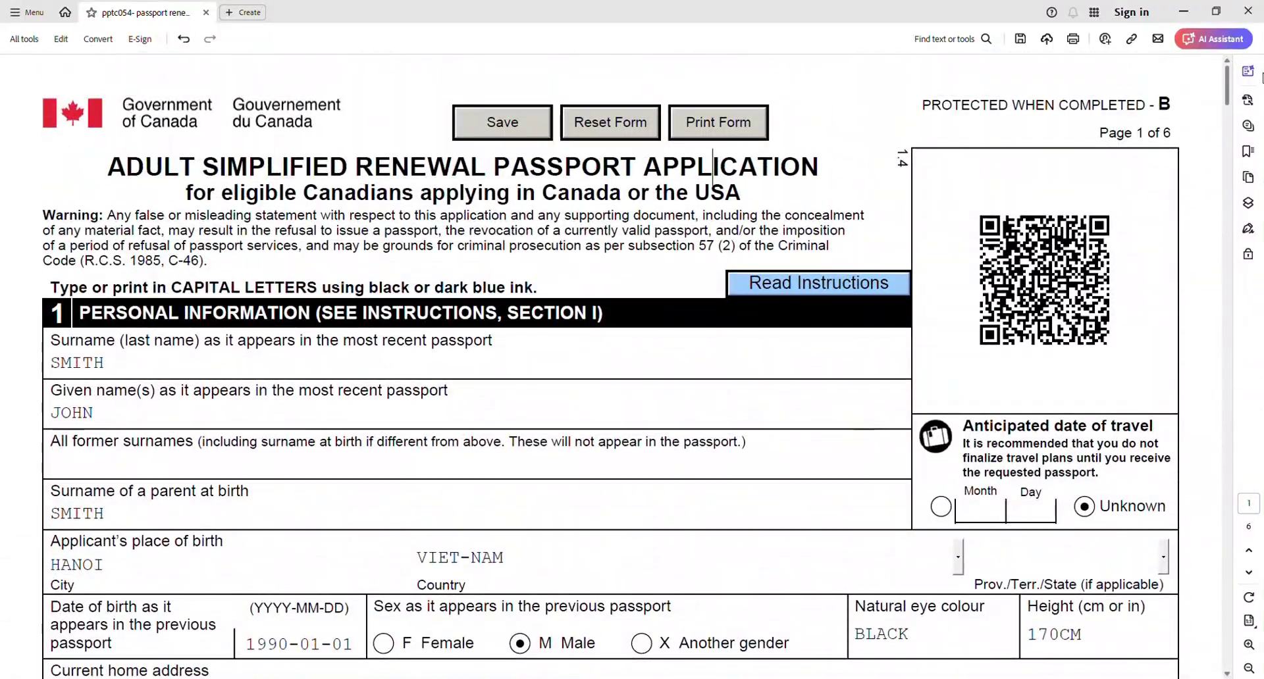
# Review the sample entries in section 1, Personal Information, from the surname through the contact details to the signature area.
pyautogui.scroll(-3, 125, 167)
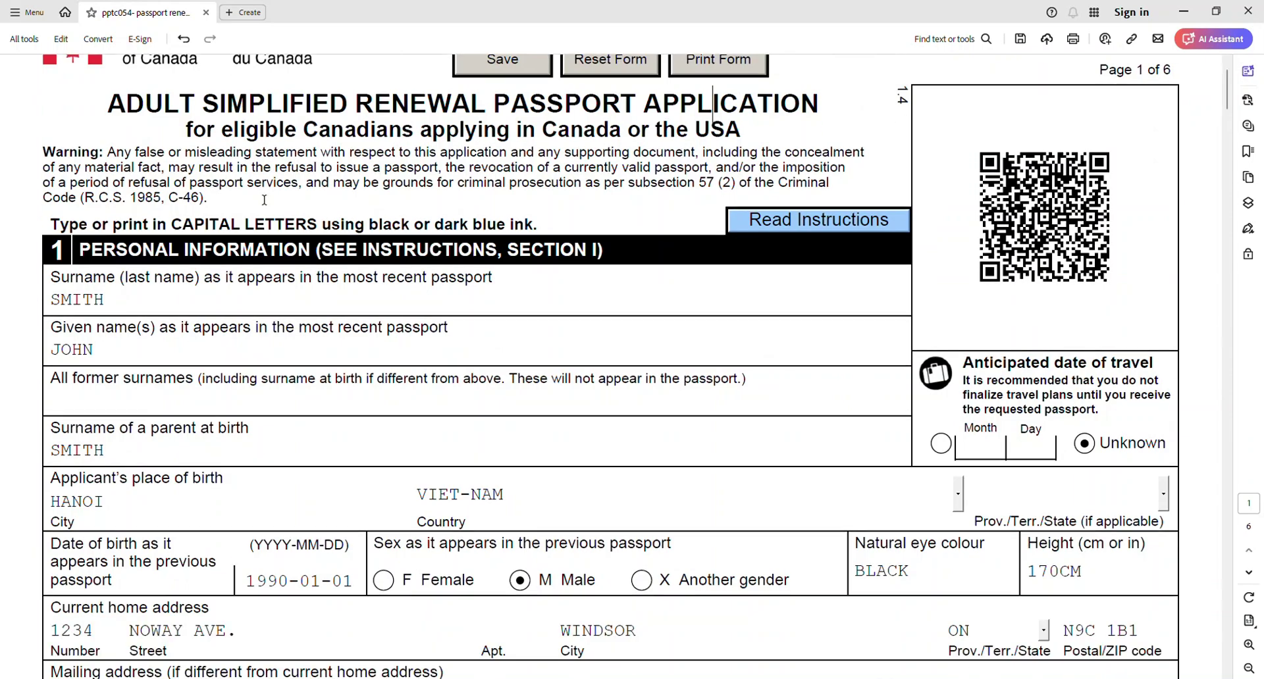
pyautogui.scroll(-1, 126, 167)
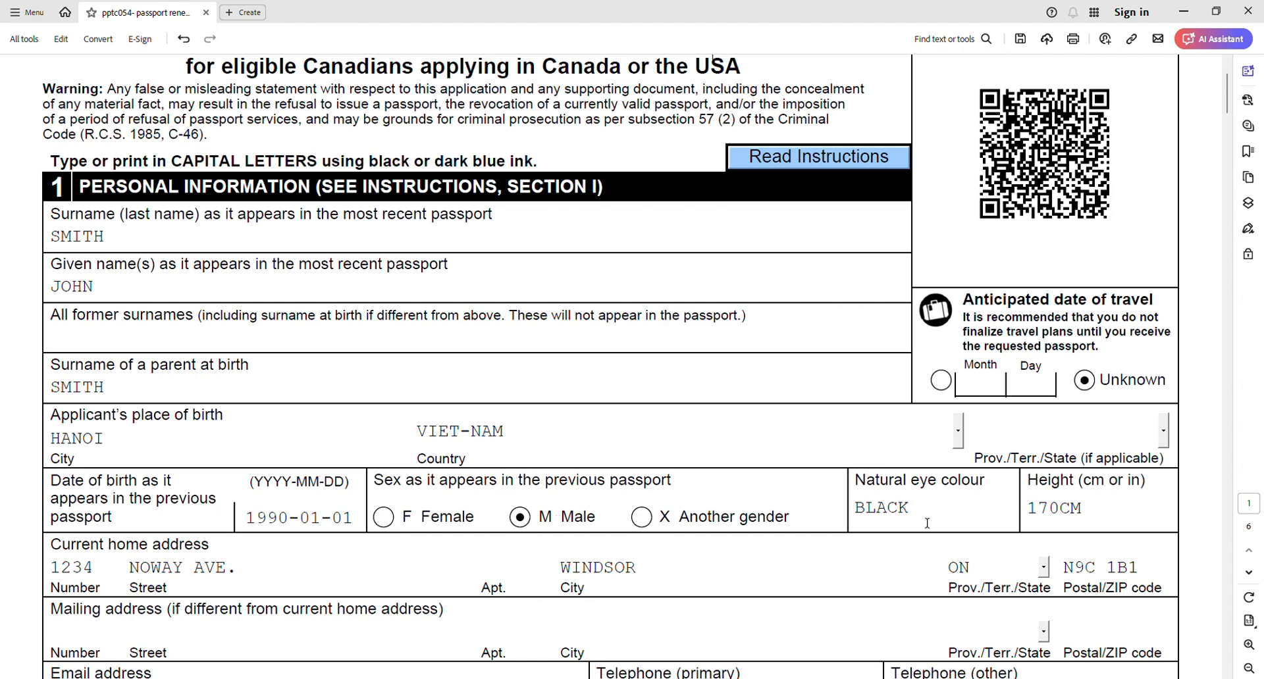
pyautogui.scroll(-2, 1064, 522)
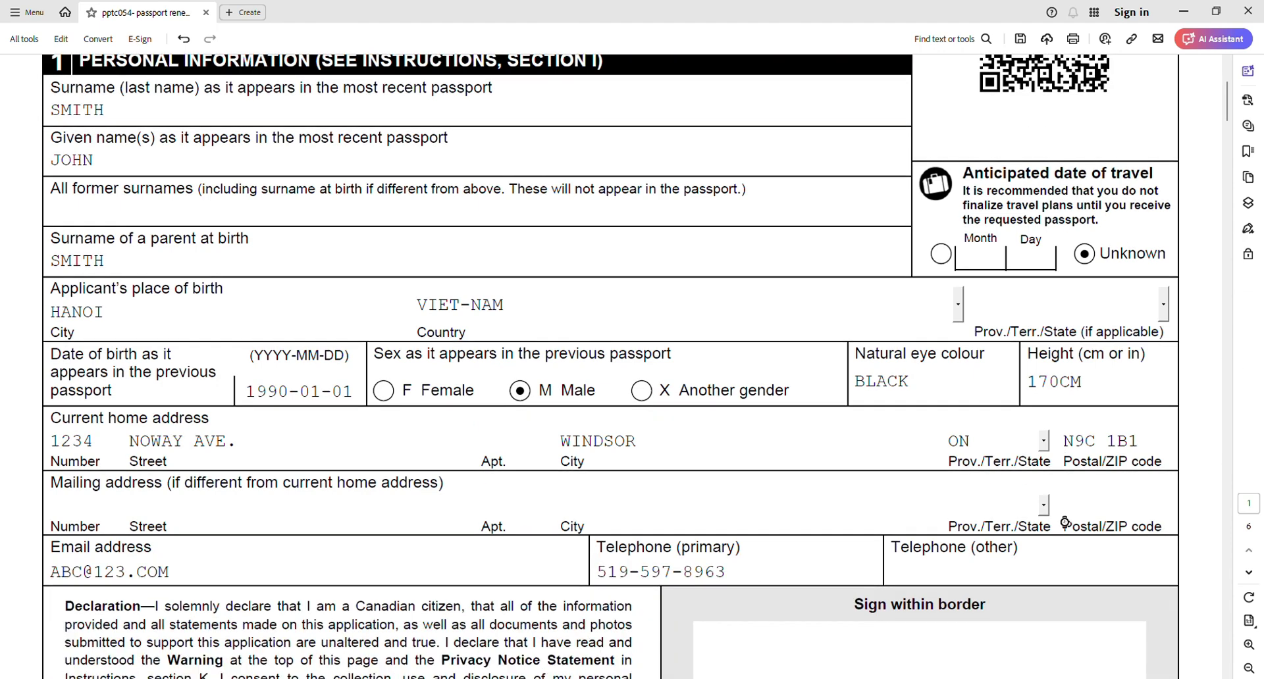
pyautogui.scroll(-2, 1065, 521)
pyautogui.scroll(1, 122, 386)
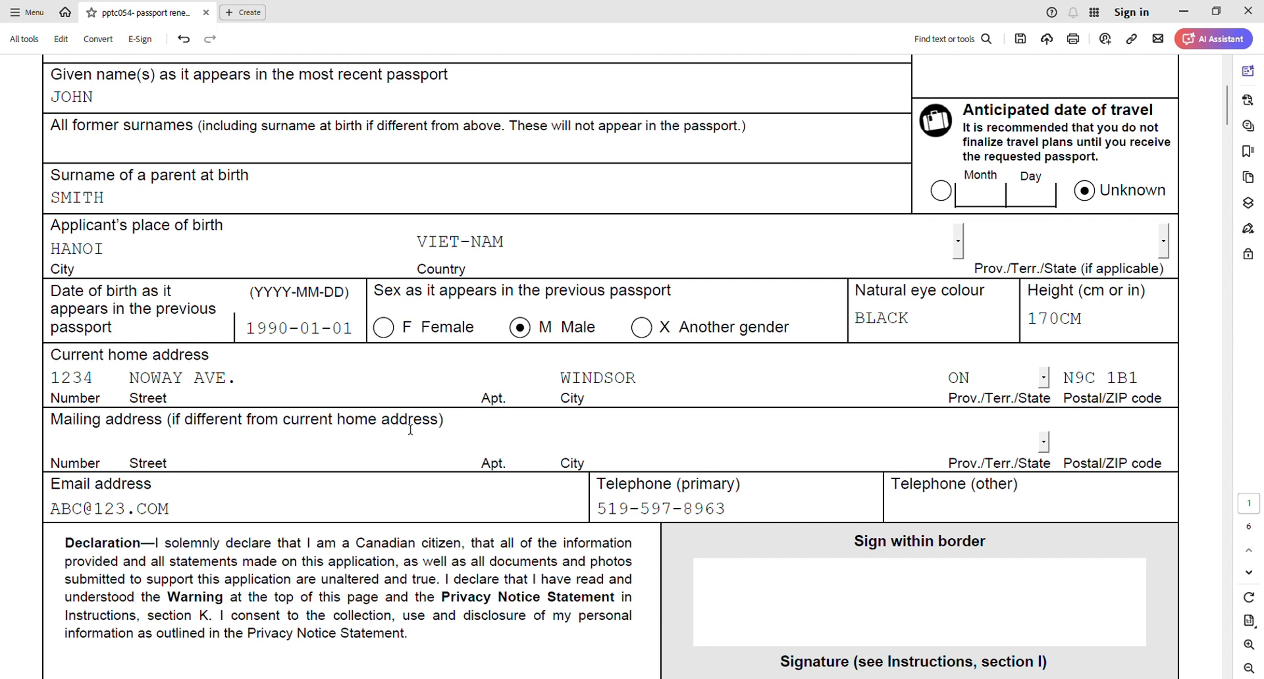
pyautogui.click(94, 505)
pyautogui.scroll(-5, 645, 505)
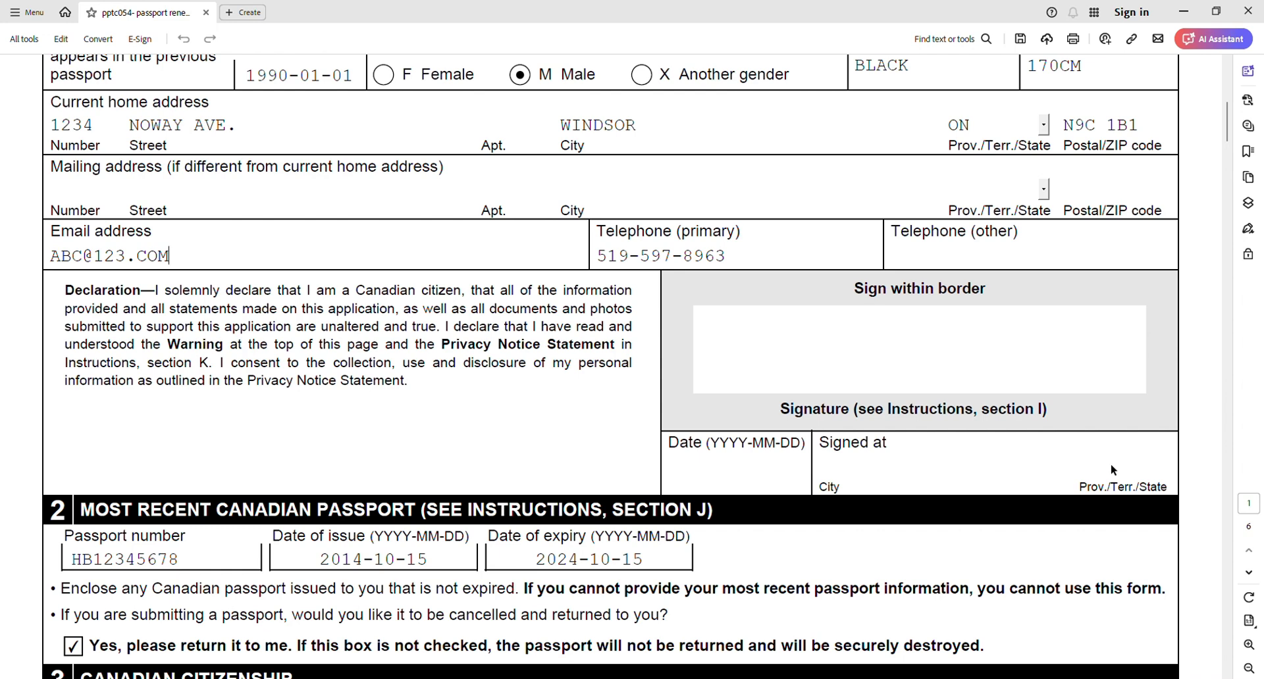
# Review section 2 on the most recent passport, the birth-date condition for section 3, Canadian Citizenship, and section 4 on validity.
pyautogui.scroll(-5, 1110, 462)
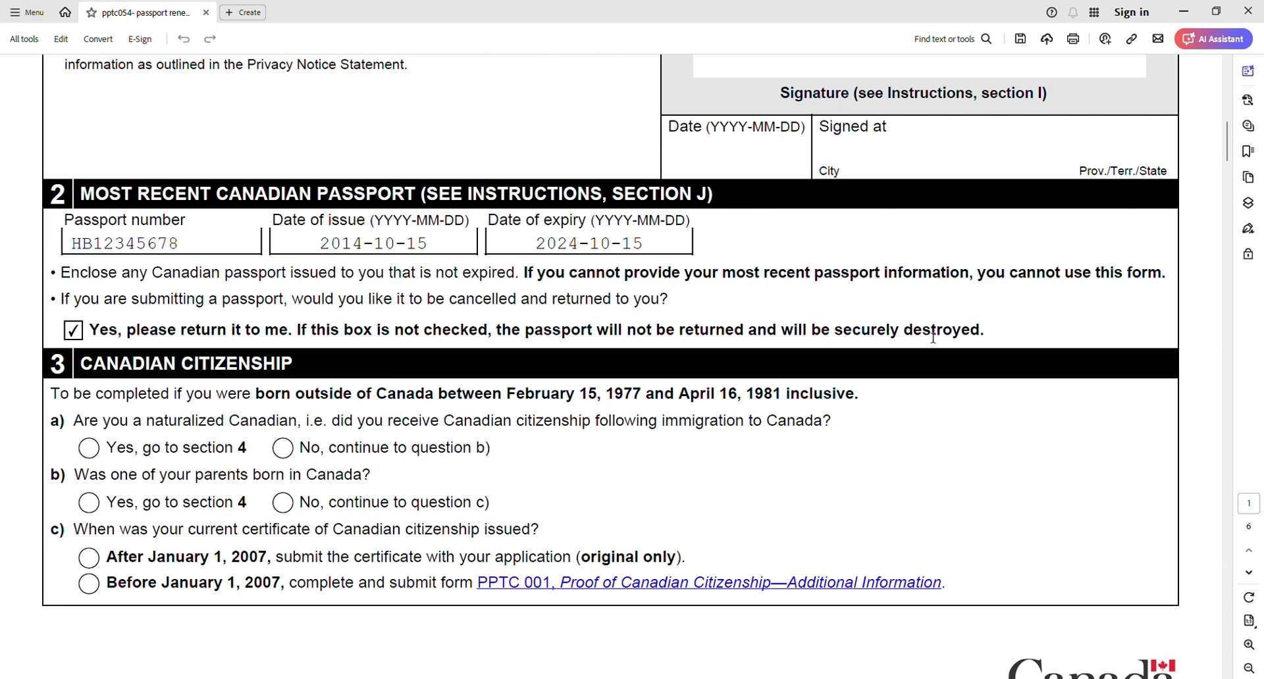
pyautogui.scroll(-3, 78, 153)
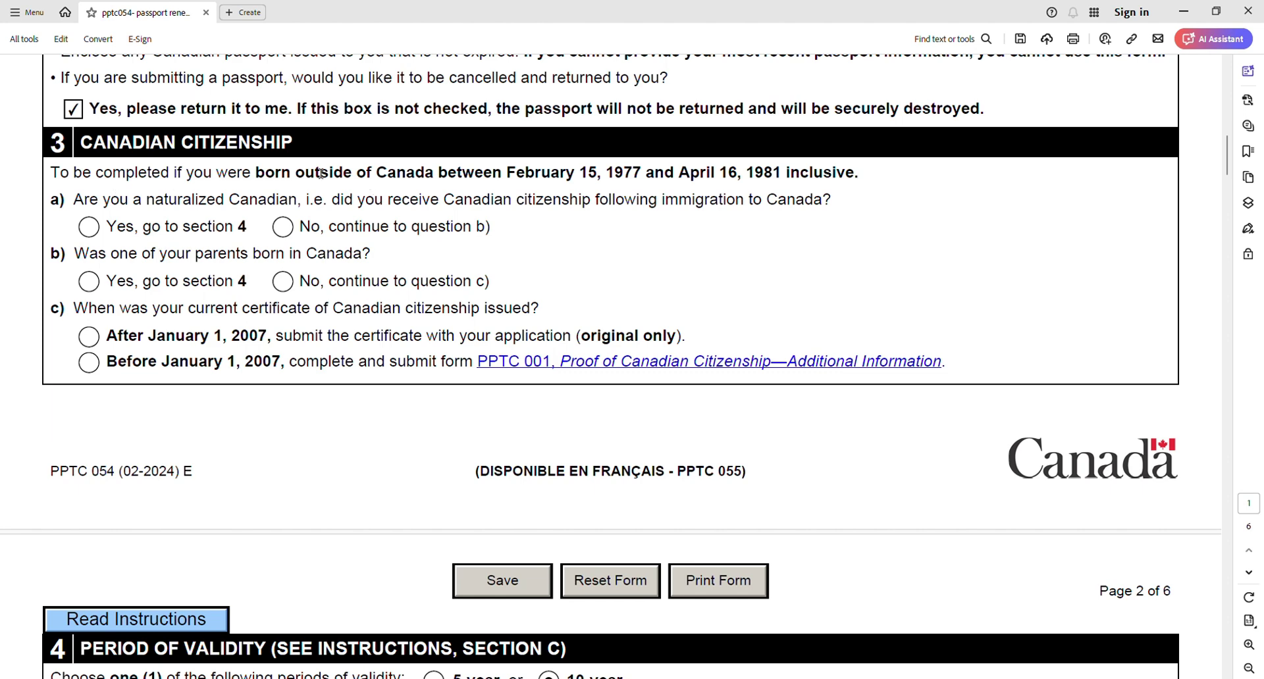
pyautogui.moveTo(431, 172); pyautogui.dragTo(768, 176)
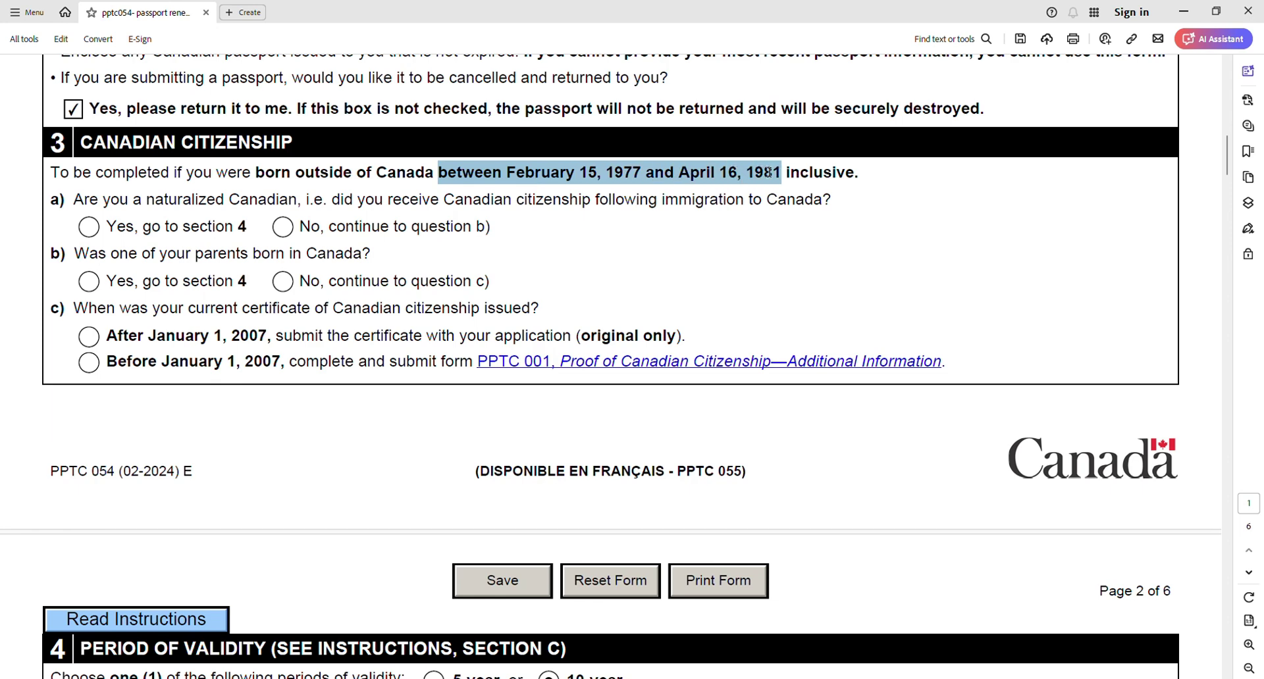
pyautogui.click(768, 175)
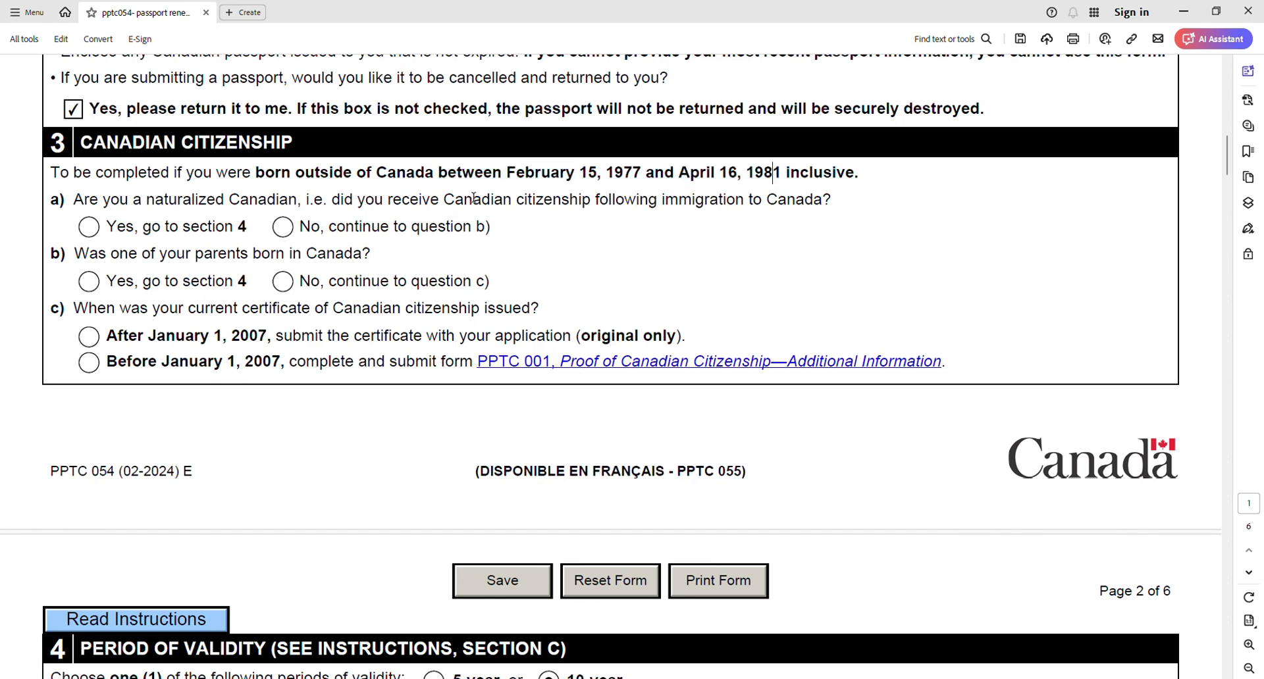
pyautogui.scroll(-5, 474, 197)
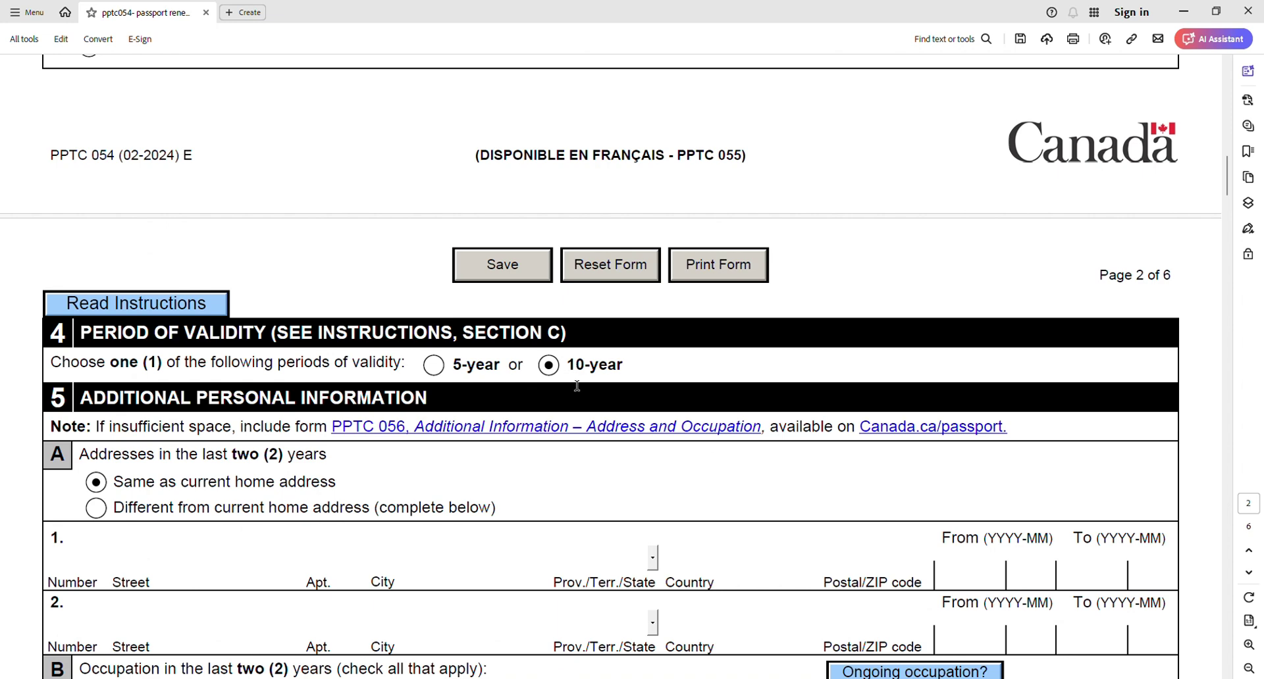
# Review section 5, Additional Personal Information, covering addresses and occupation in the last two years, including the sample employment row's address and end date.
pyautogui.scroll(-3, 569, 389)
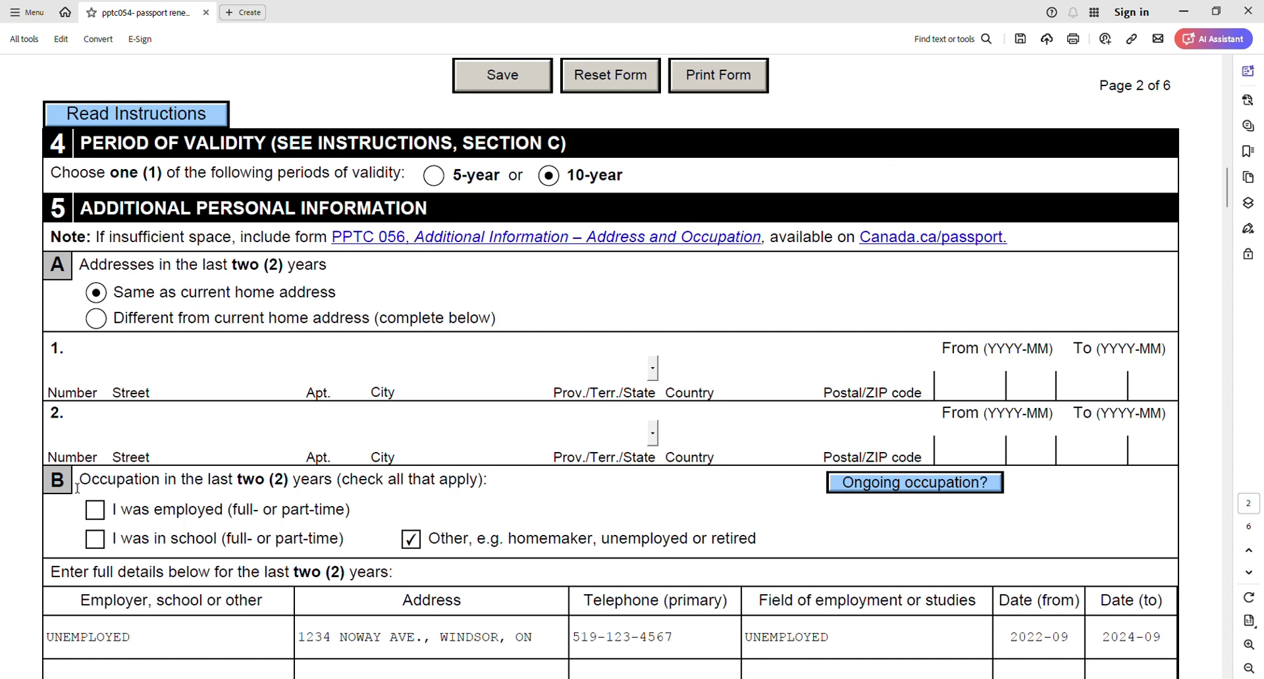
pyautogui.moveTo(79, 489); pyautogui.dragTo(487, 477)
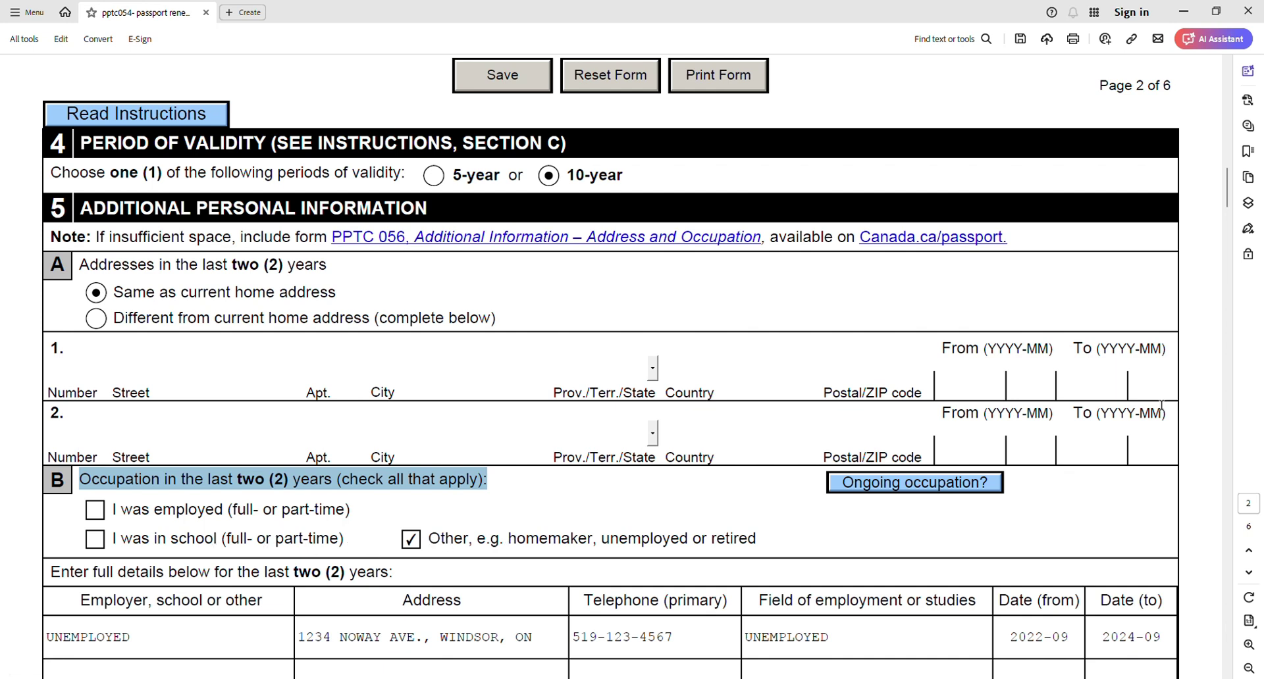
pyautogui.scroll(-3, 1004, 441)
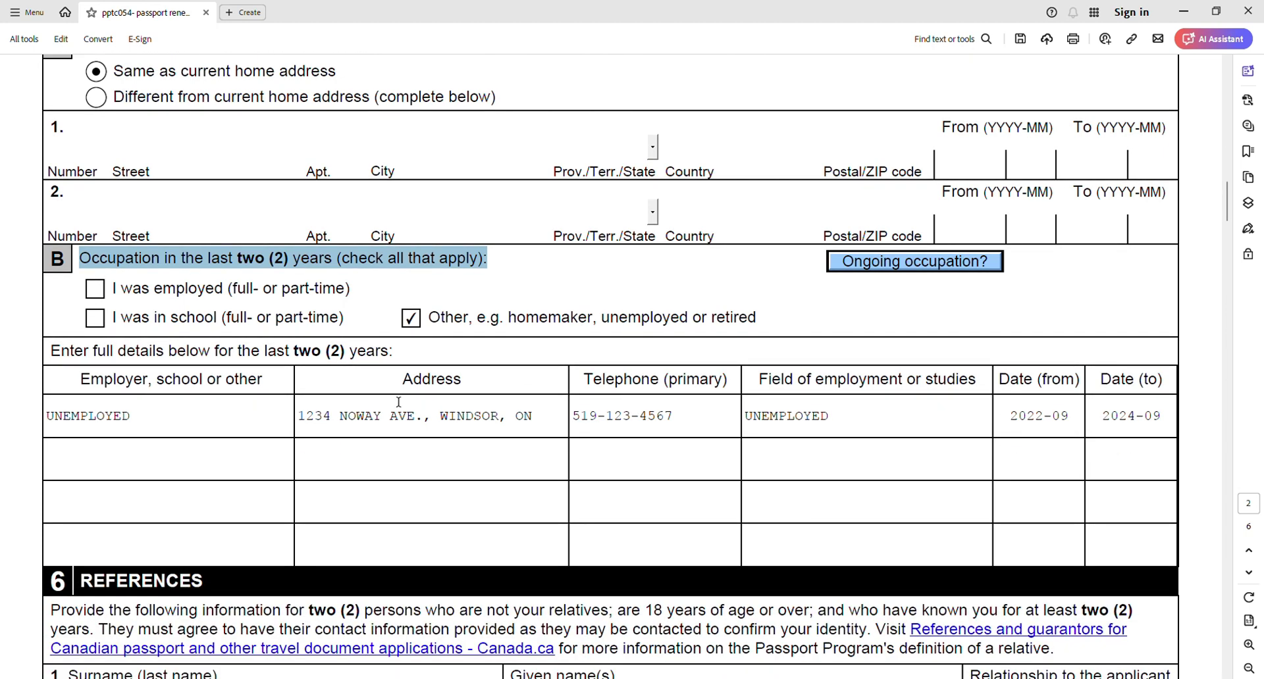
pyautogui.moveTo(341, 416); pyautogui.dragTo(473, 416)
pyautogui.click(519, 426)
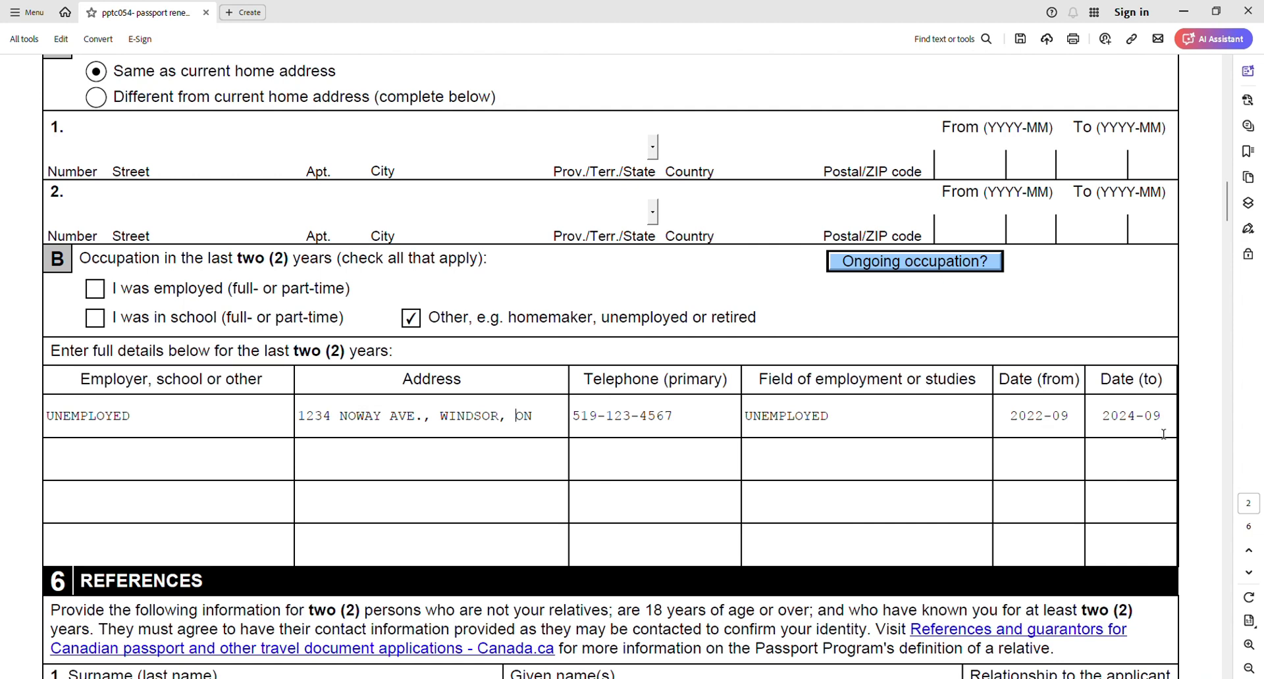
pyautogui.moveTo(1102, 416); pyautogui.dragTo(1177, 427)
# Review section 6, References, from the non-relative requirement through both sample references' names, contact details, email addresses and years known.
pyautogui.scroll(-4, 957, 445)
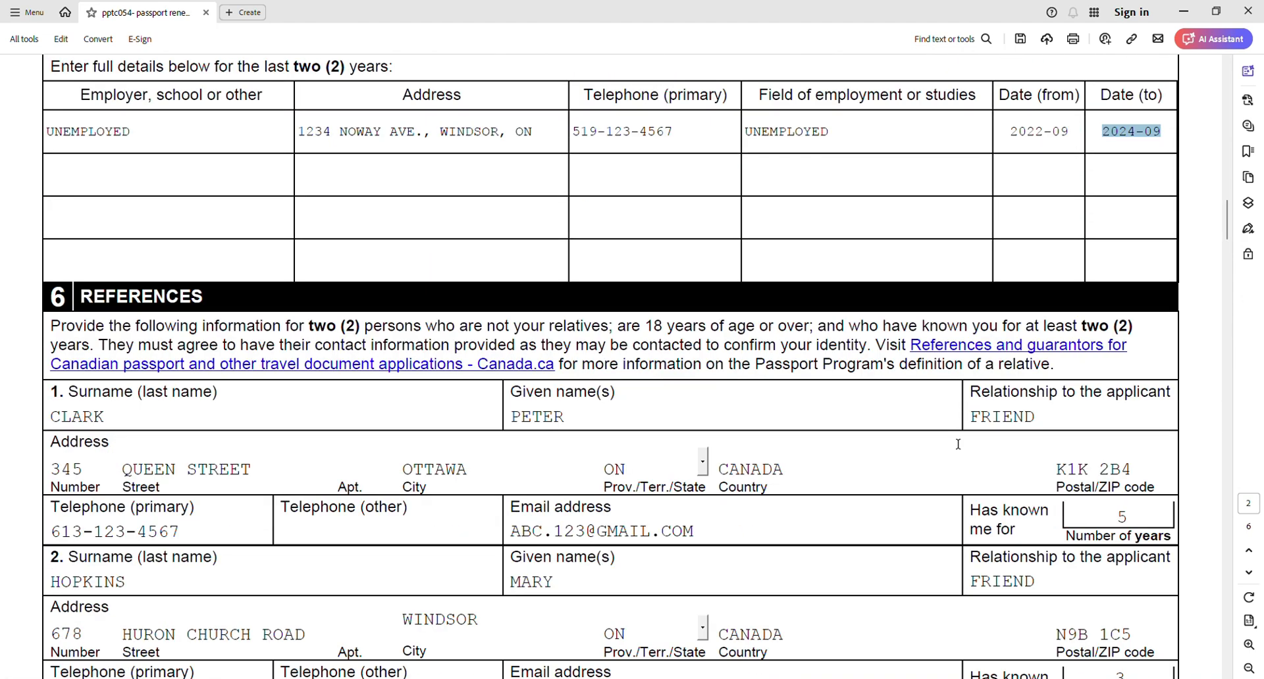
pyautogui.scroll(-3, 958, 444)
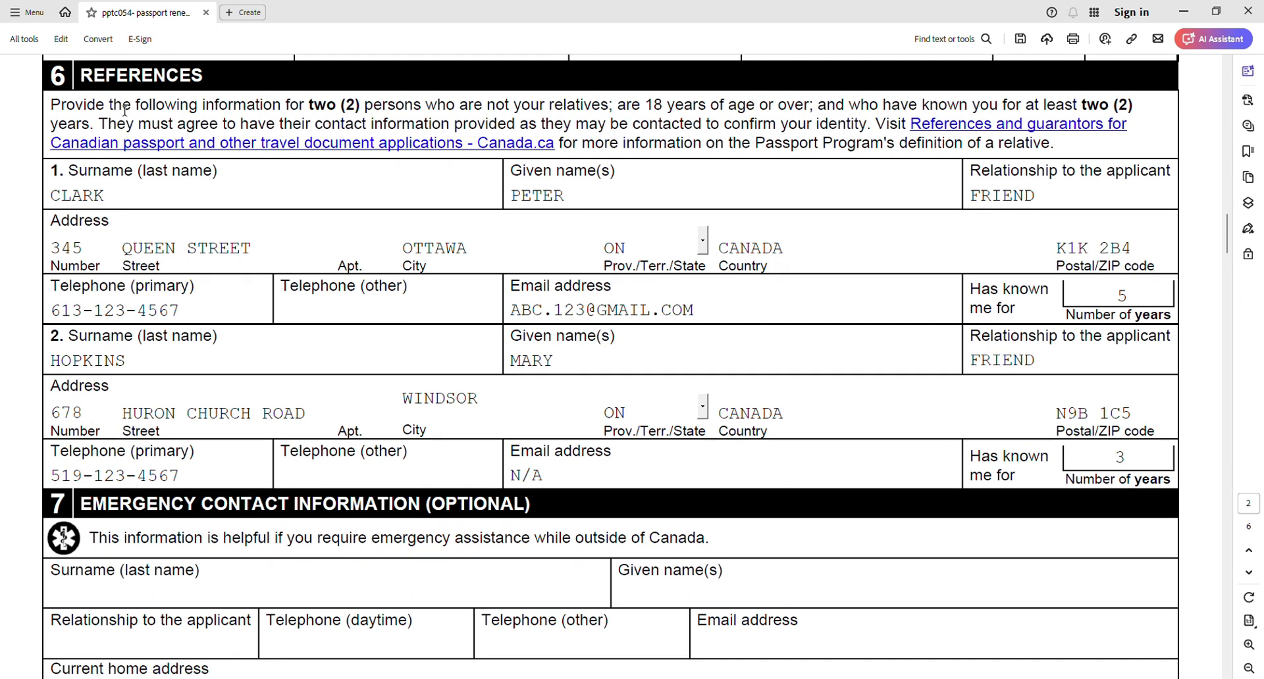
pyautogui.moveTo(305, 109); pyautogui.dragTo(609, 109)
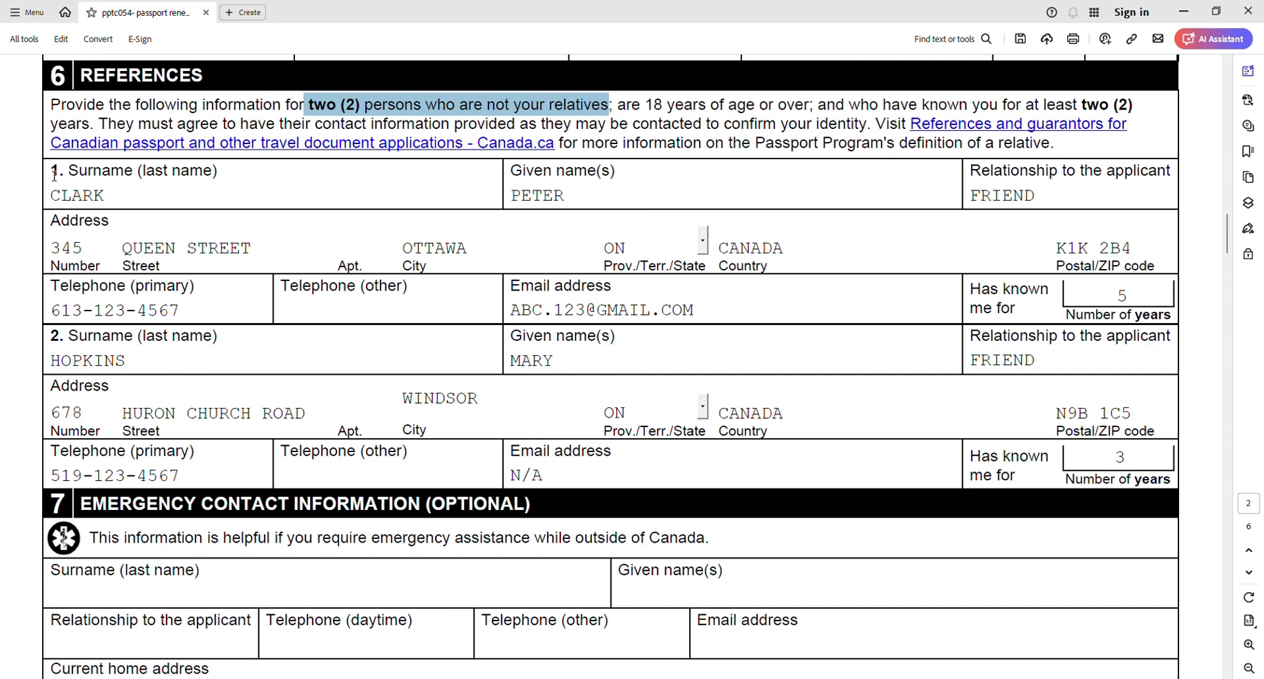
pyautogui.moveTo(58, 174); pyautogui.dragTo(1021, 309)
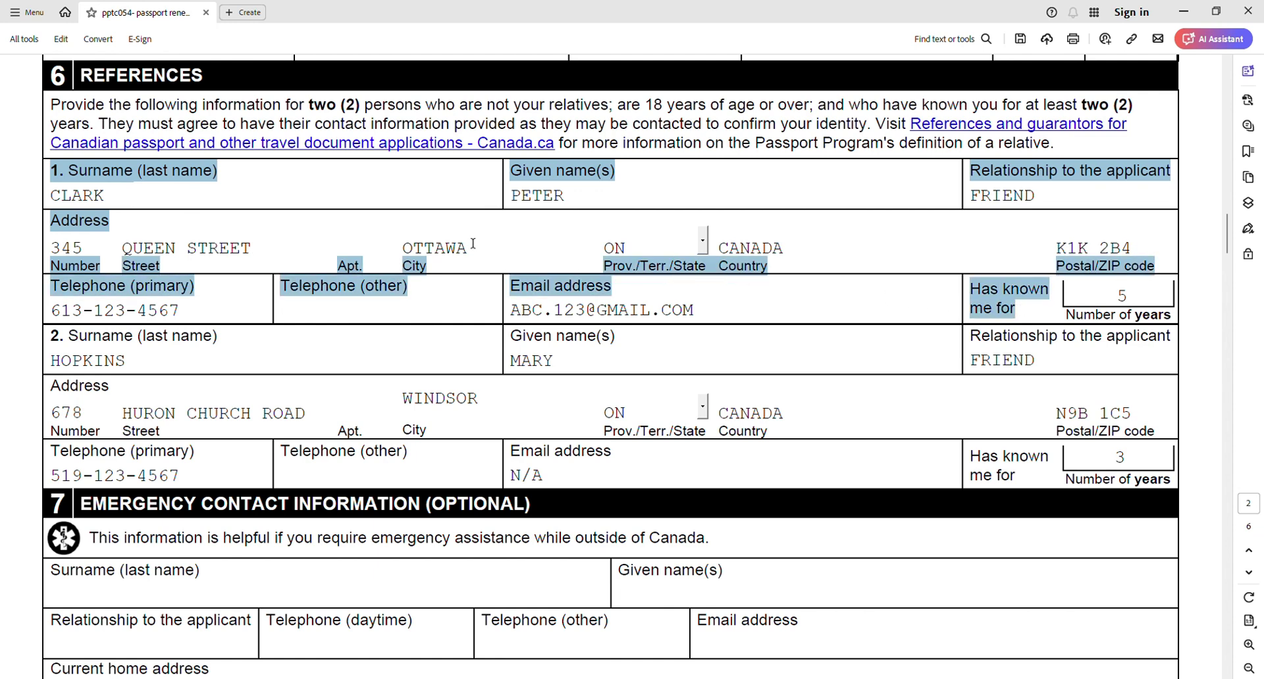
pyautogui.click(74, 178)
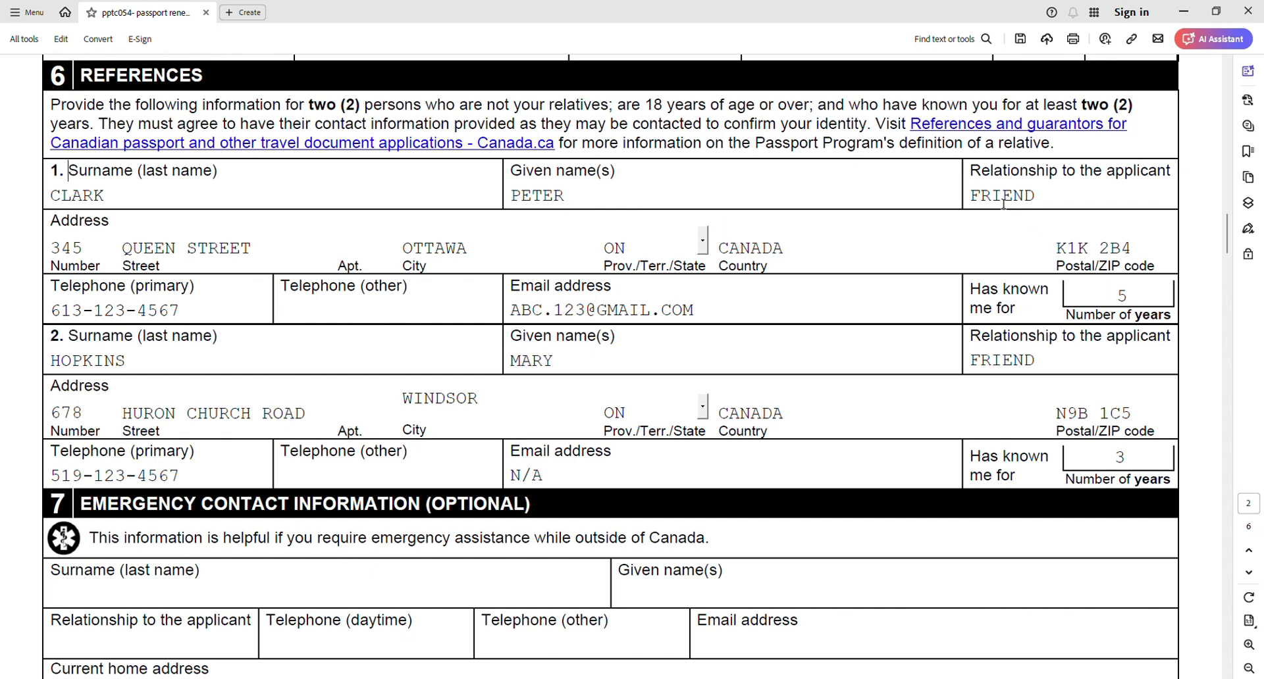
pyautogui.doubleClick(60, 341)
pyautogui.moveTo(71, 341); pyautogui.dragTo(167, 341)
pyautogui.moveTo(553, 341); pyautogui.dragTo(601, 341)
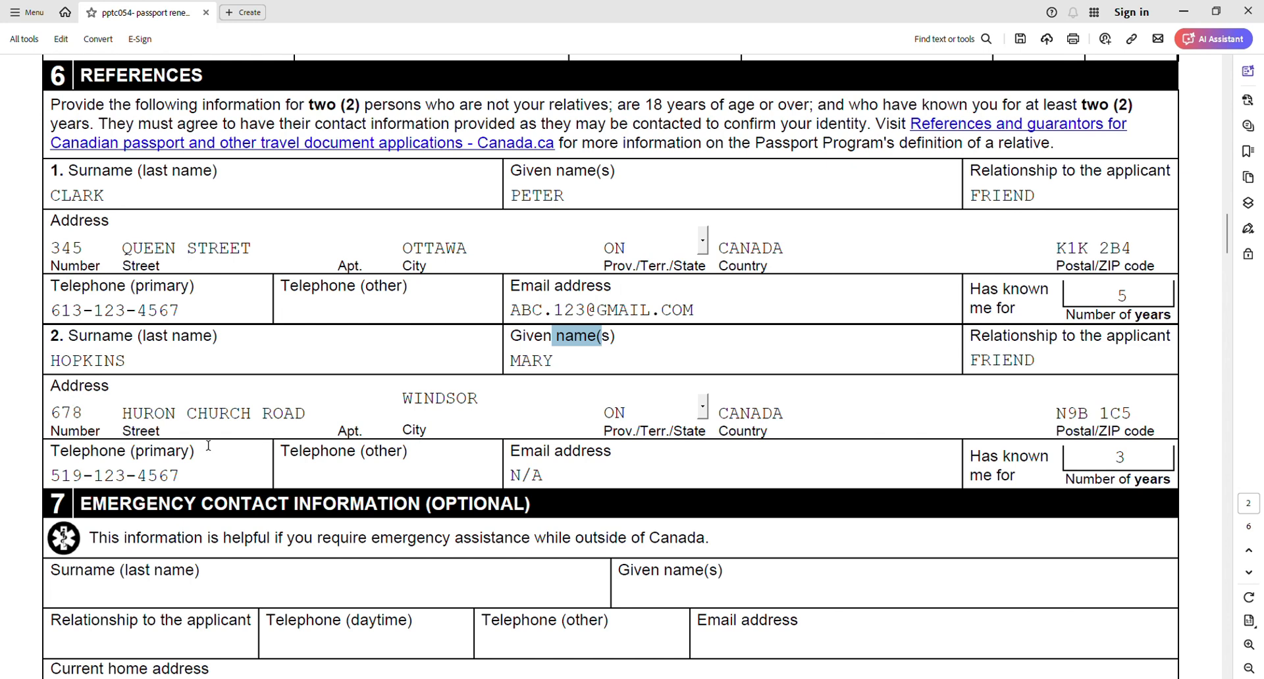
pyautogui.click(516, 460)
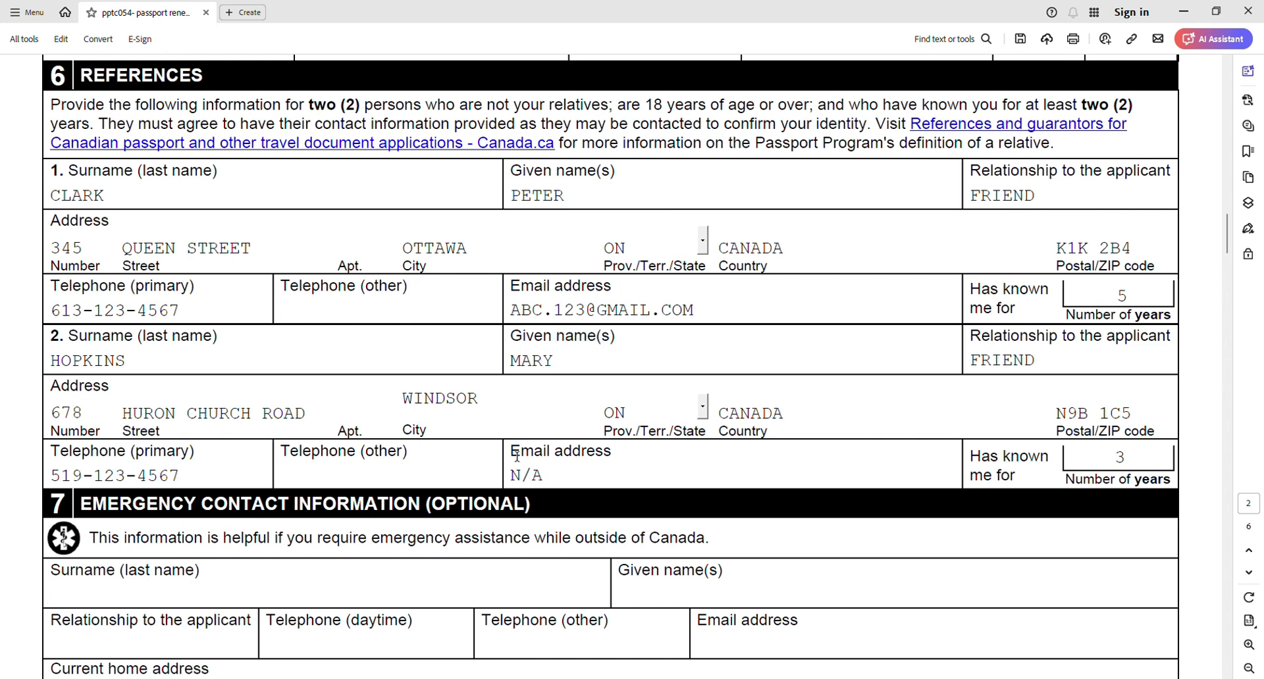
pyautogui.moveTo(512, 476); pyautogui.dragTo(566, 478)
pyautogui.click(1076, 466)
# Examine section 7, Emergency Contact Information, and its optional designation.
pyautogui.scroll(-3, 823, 344)
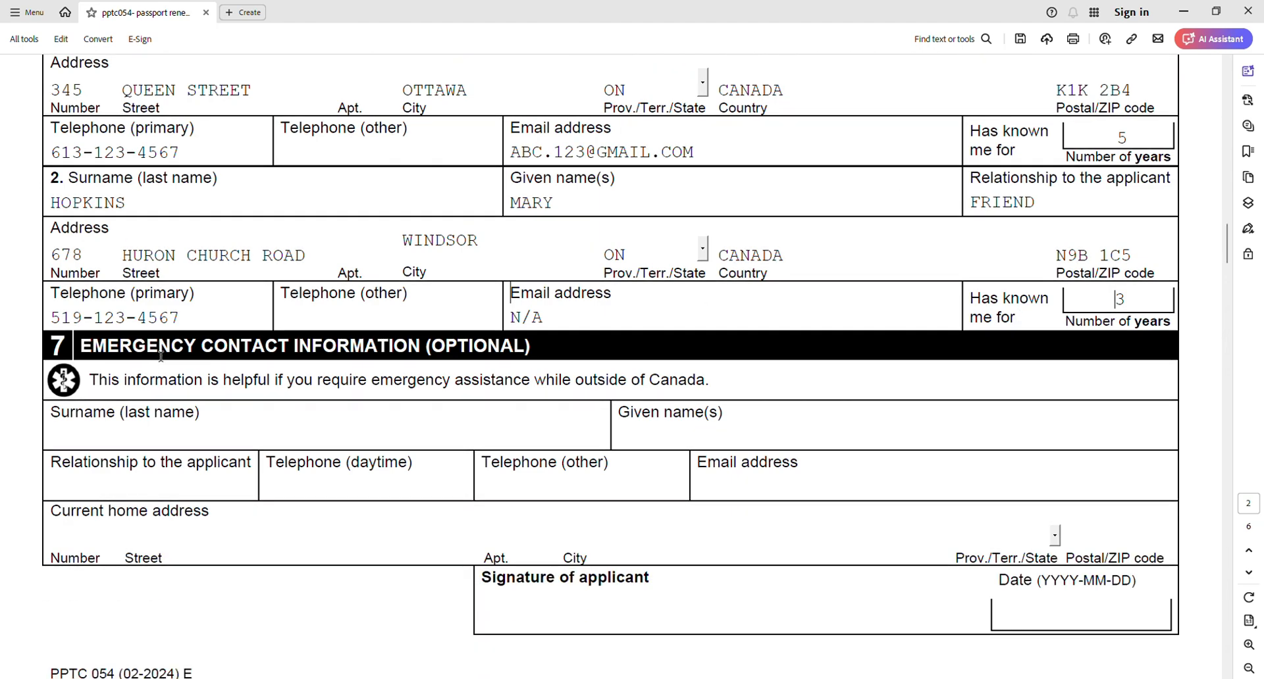
pyautogui.moveTo(79, 340); pyautogui.dragTo(499, 356)
pyautogui.doubleClick(492, 356)
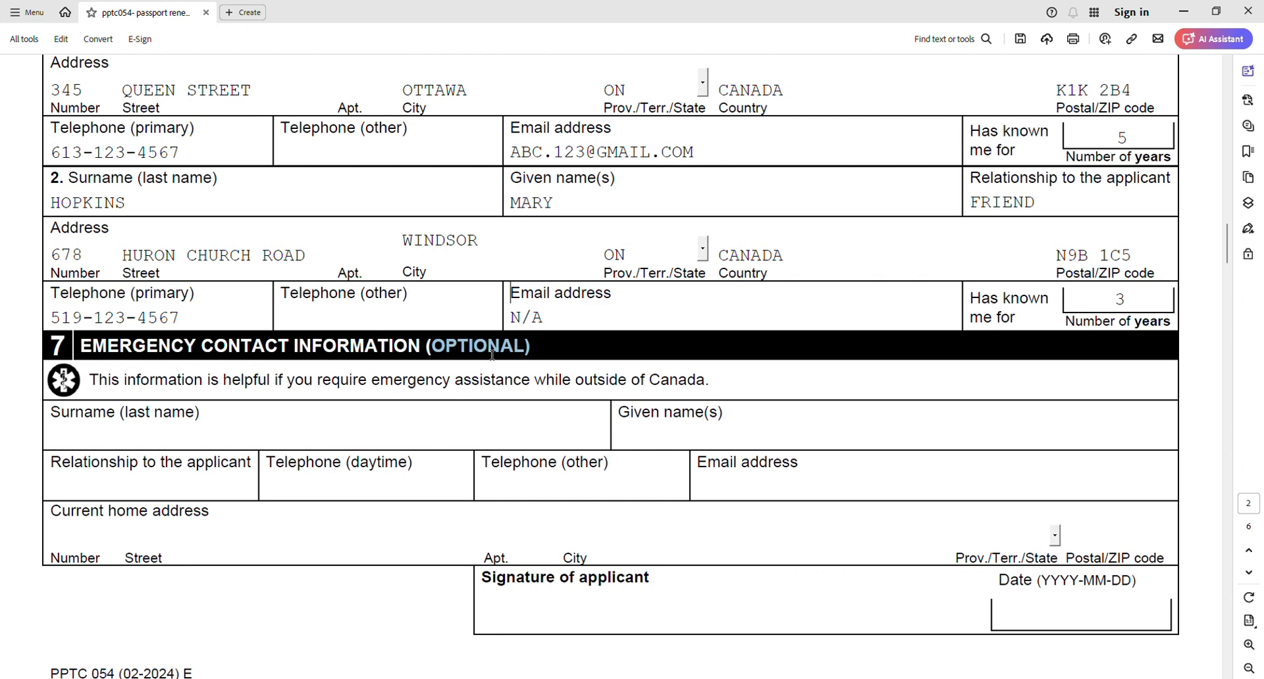
# Check where the applicant signs and dates the form, comparing the page 2 signature box with the declaration signature area on page 1.
pyautogui.scroll(-3, 355, 367)
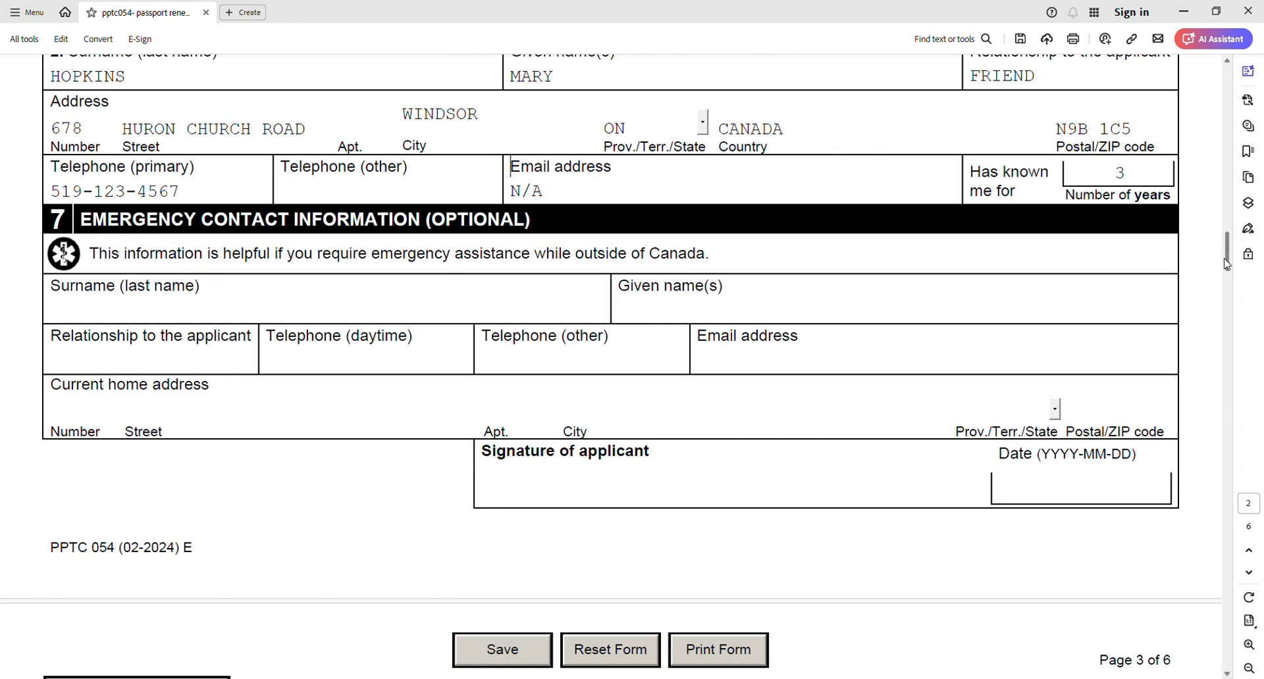
pyautogui.moveTo(1227, 263); pyautogui.dragTo(1248, 100)
pyautogui.scroll(-6, 838, 357)
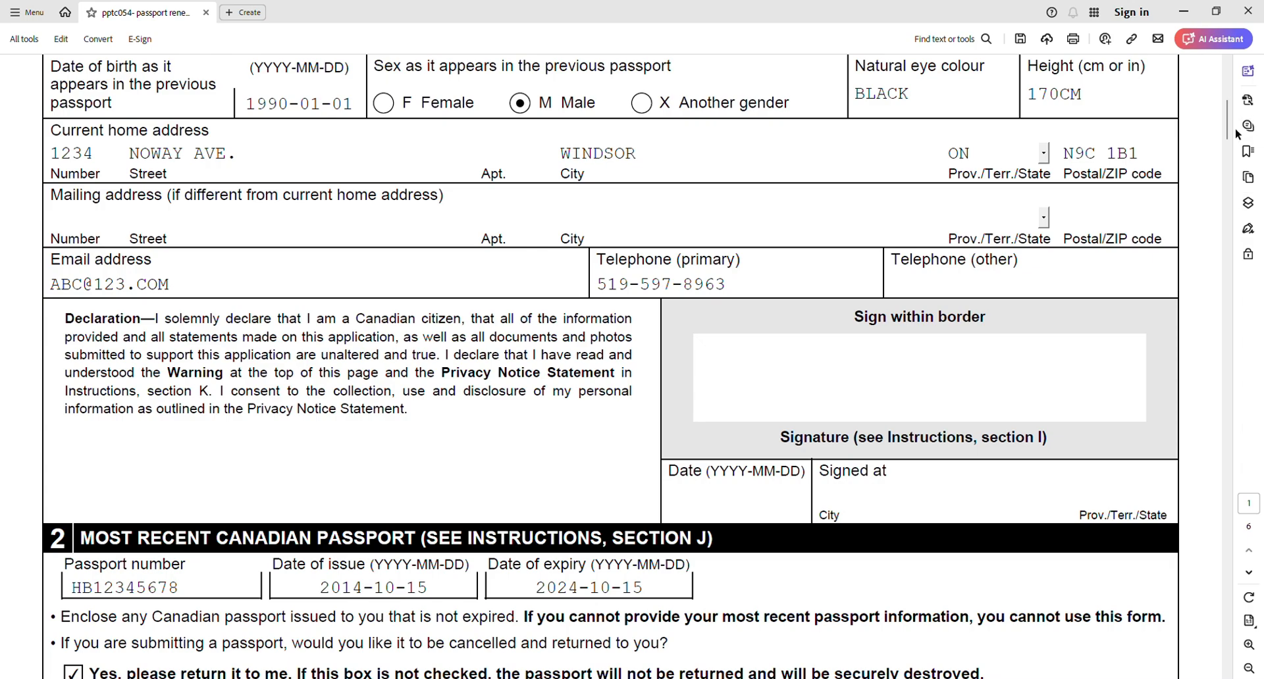
pyautogui.moveTo(1230, 130); pyautogui.dragTo(1241, 274)
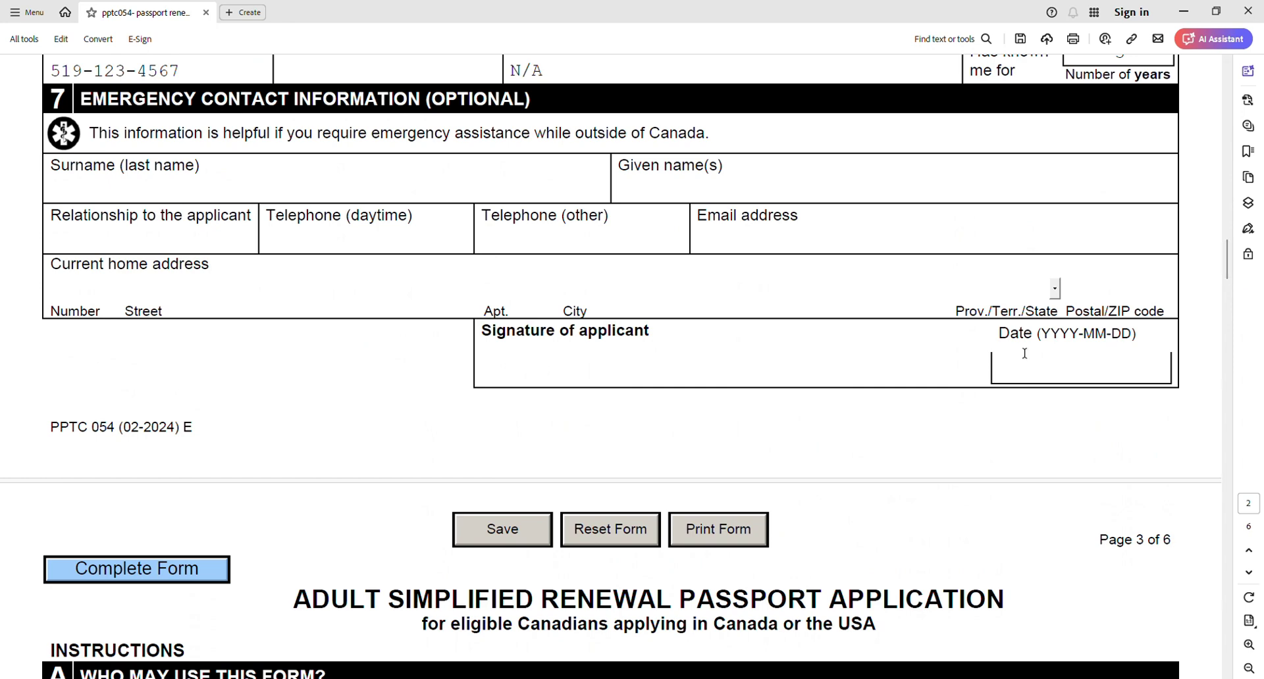
pyautogui.scroll(-3, 1085, 367)
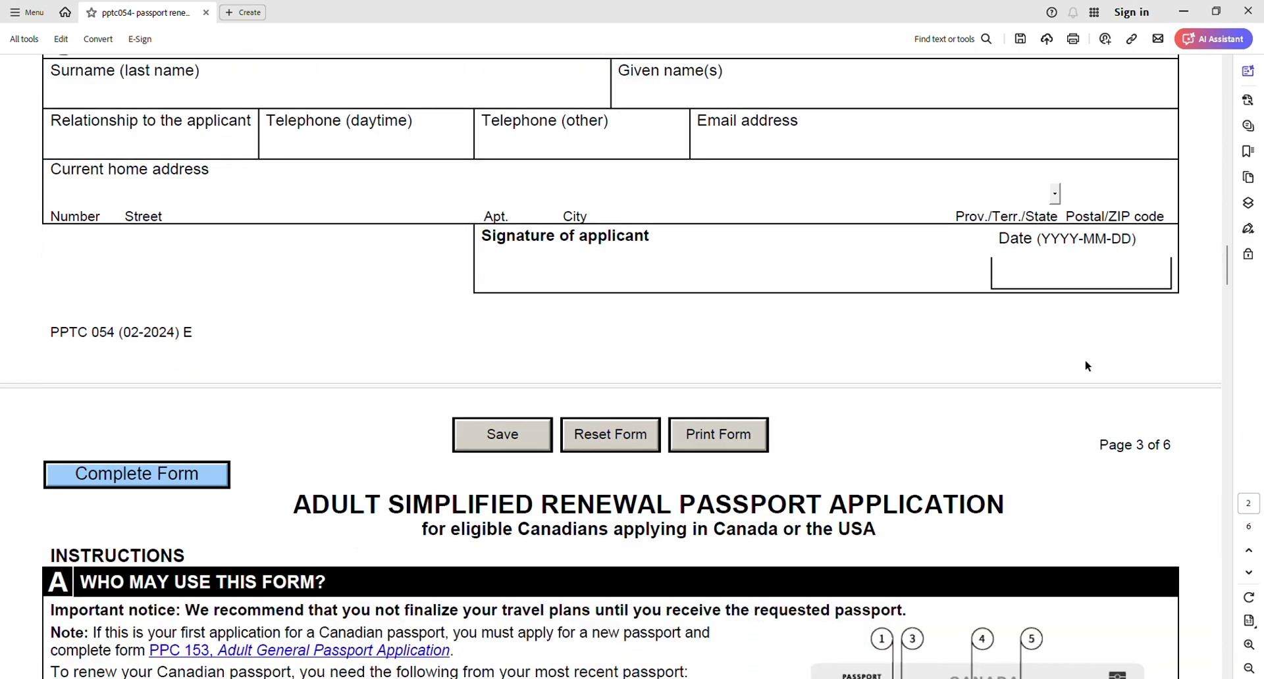
pyautogui.scroll(1, 1098, 327)
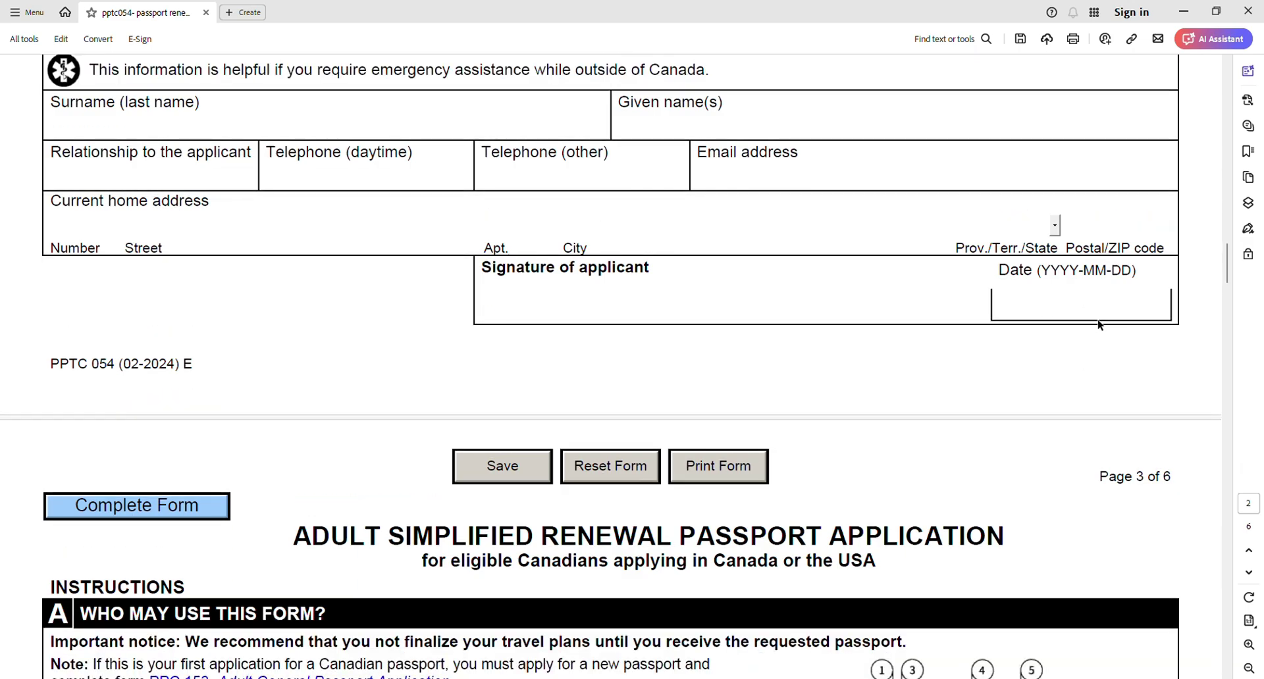
# Go to the page 3 instructions and review section B, Requirements Checklist, focusing on the two identical passport photos.
pyautogui.scroll(-2, 1096, 325)
pyautogui.scroll(-20, 1096, 323)
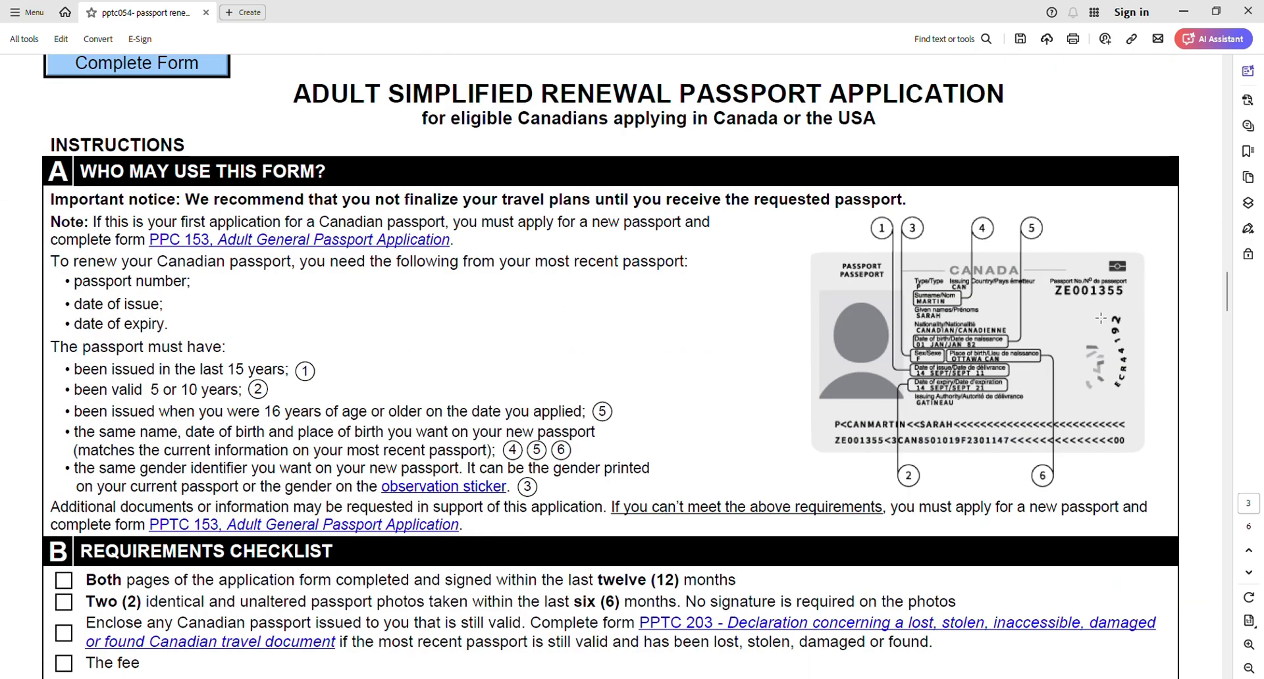
pyautogui.scroll(1, 1098, 315)
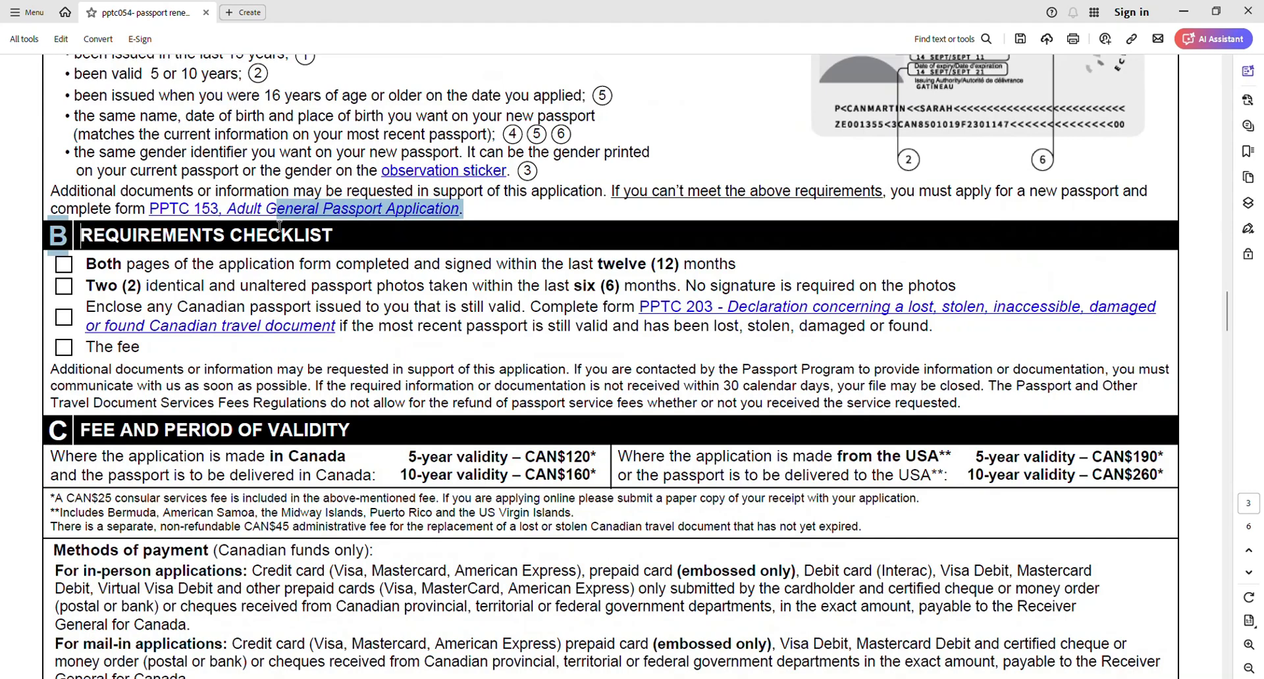
pyautogui.click(356, 209)
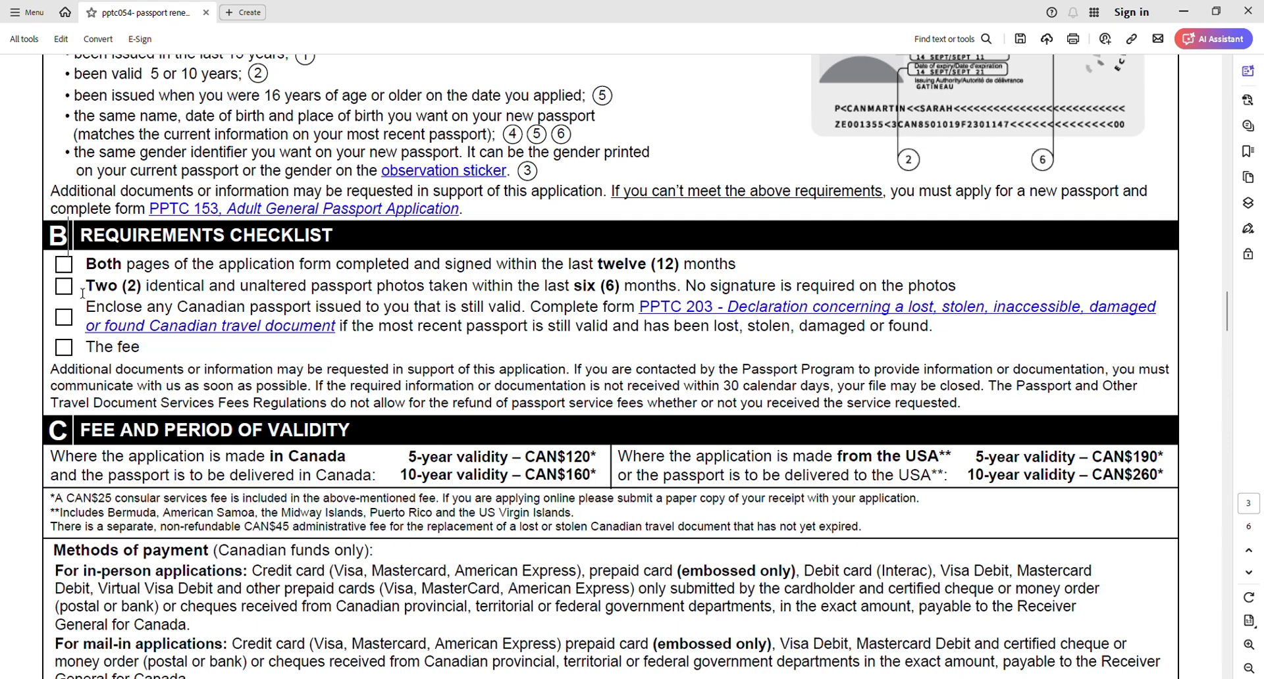
pyautogui.moveTo(86, 285); pyautogui.dragTo(729, 297)
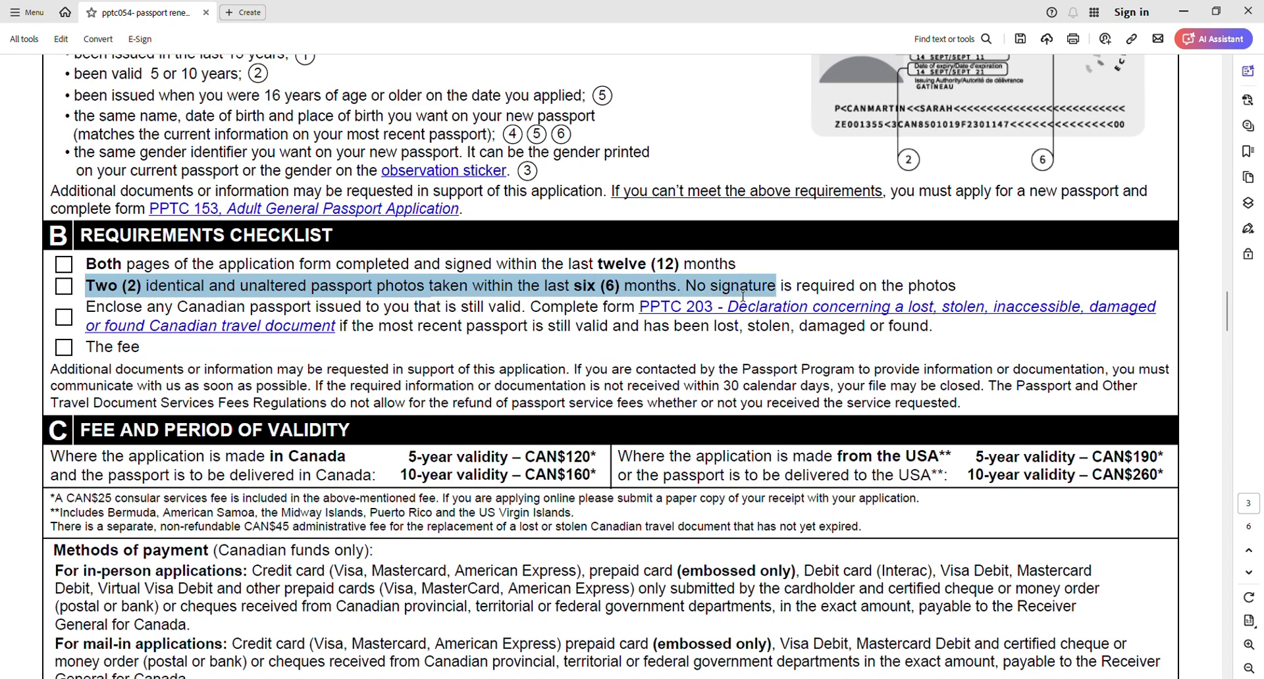
pyautogui.click(67, 291)
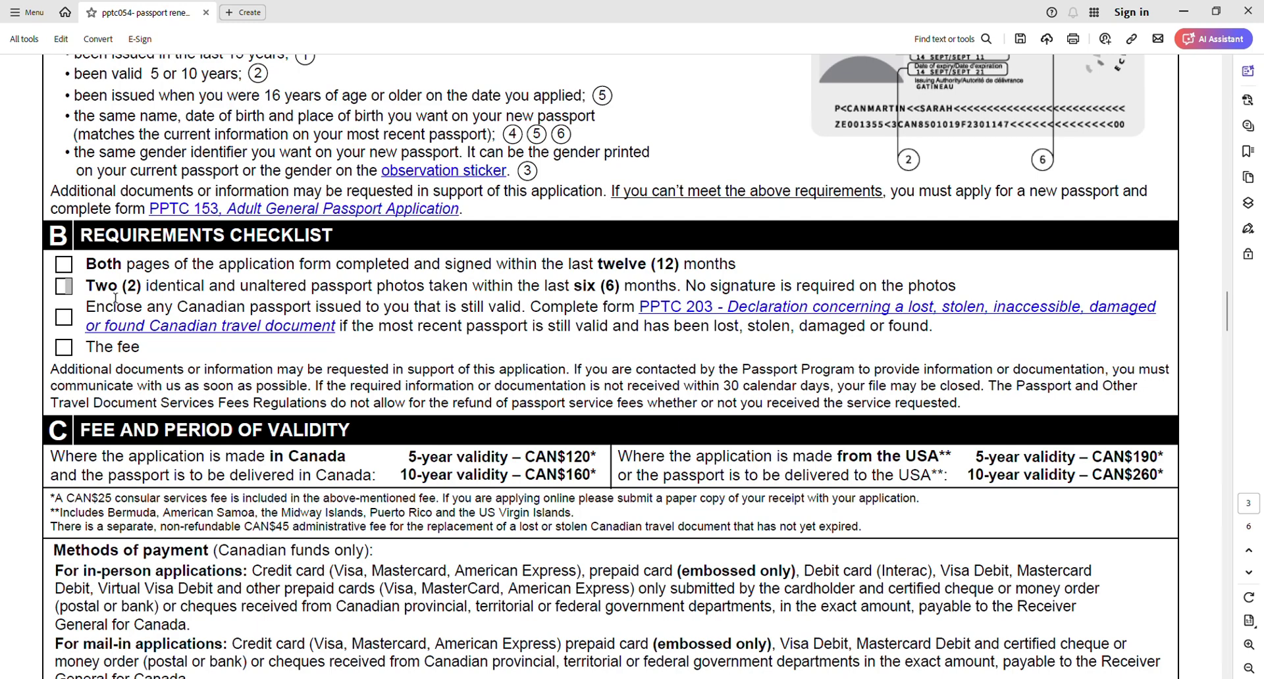
# Review section C, Fee and Period of Validity, for the 5-year fee when applying in Canada and the methods of payment.
pyautogui.moveTo(409, 457); pyautogui.dragTo(579, 461)
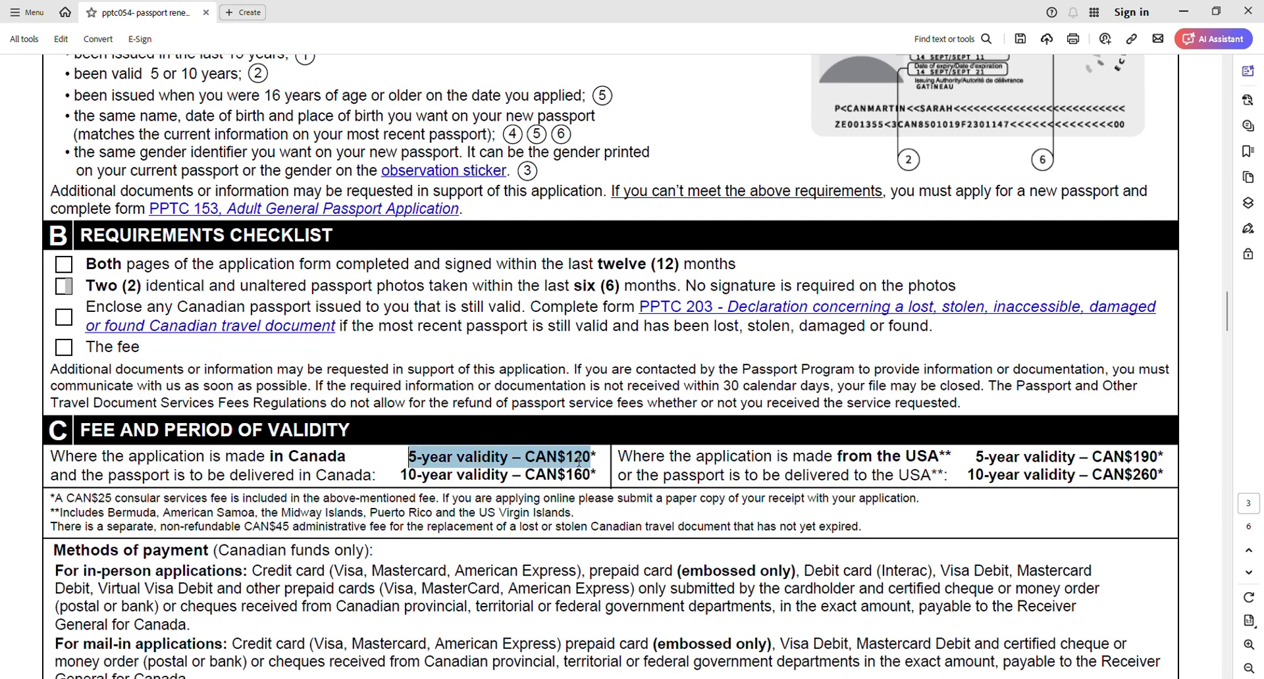
pyautogui.click(592, 459)
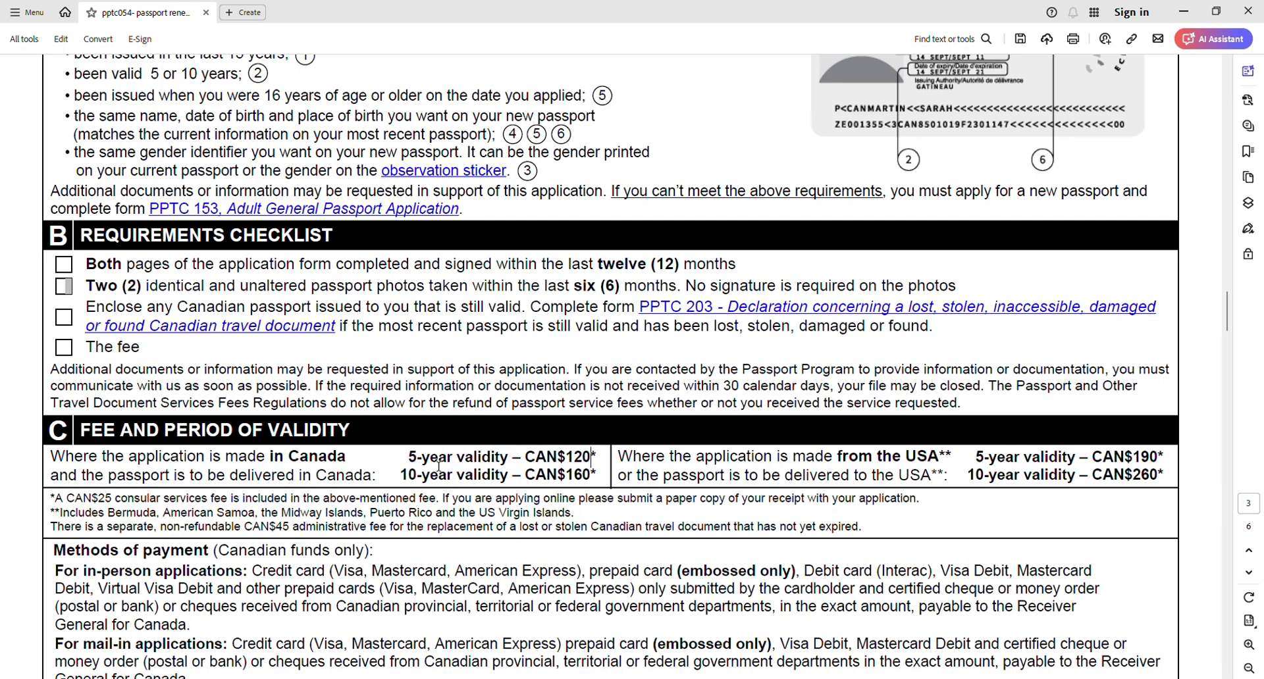
pyautogui.scroll(-5, 563, 495)
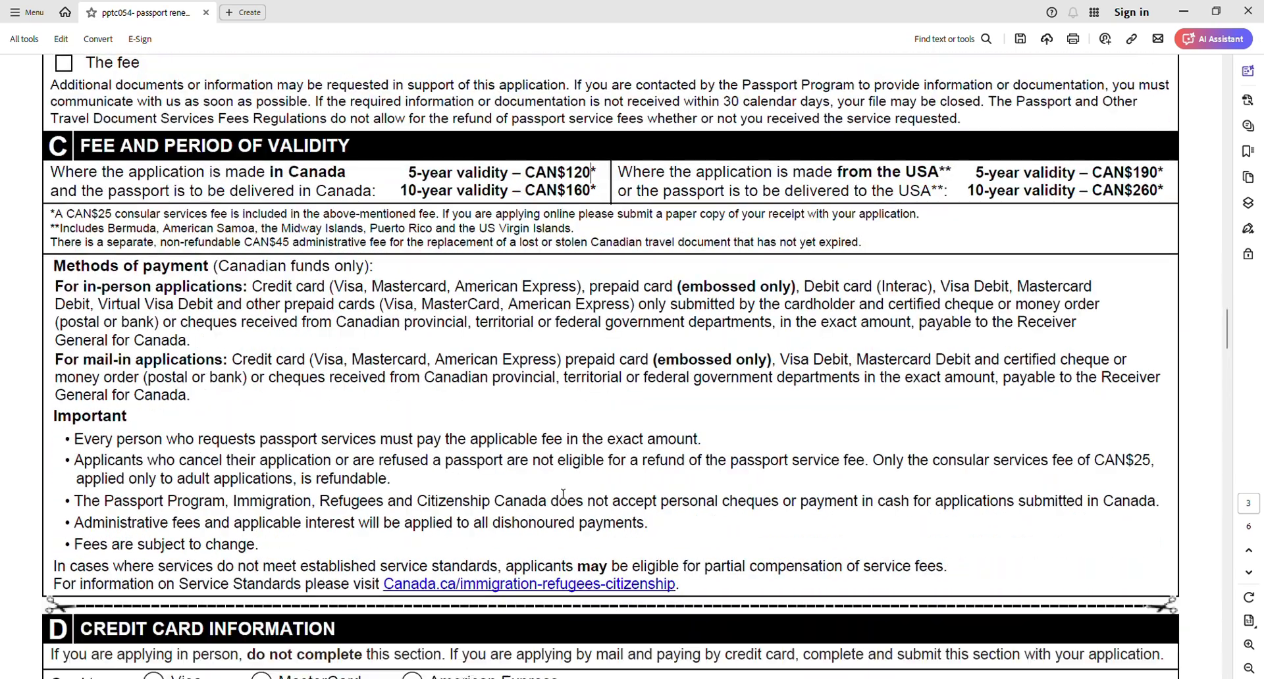
# Skim the remaining instructions through page 5 and return to the beginning of the application on page 1.
pyautogui.scroll(-20, 562, 495)
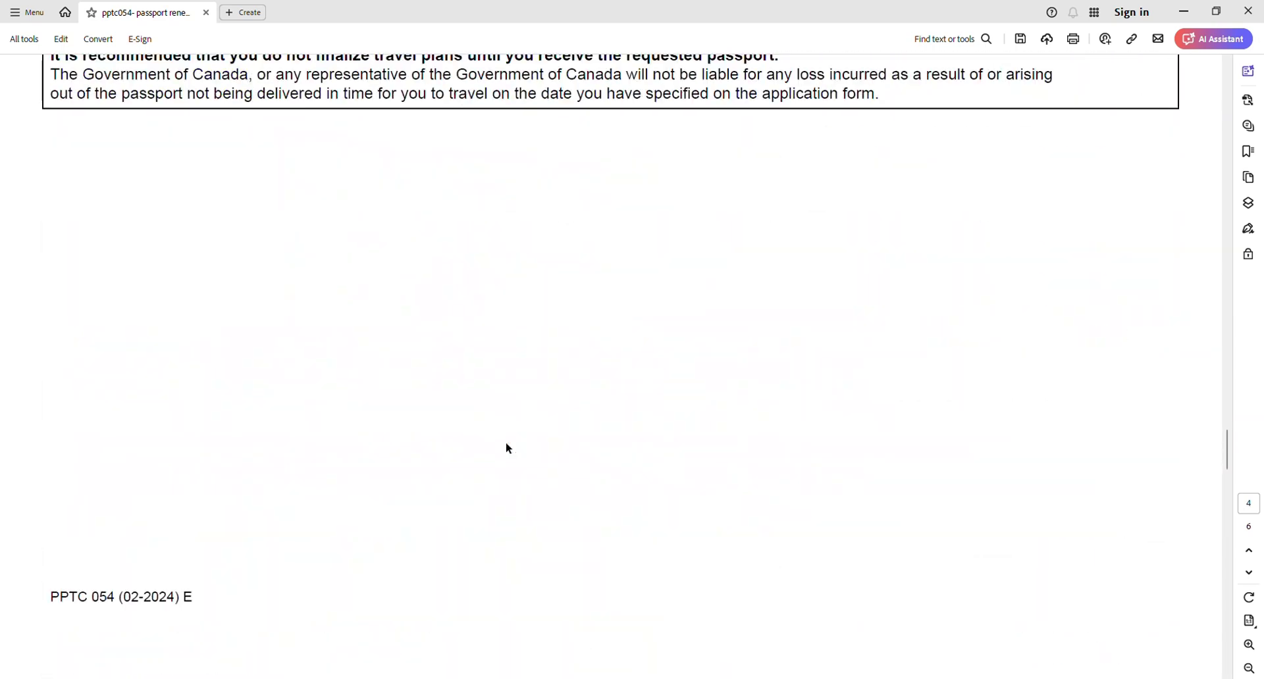
pyautogui.scroll(-8, 507, 448)
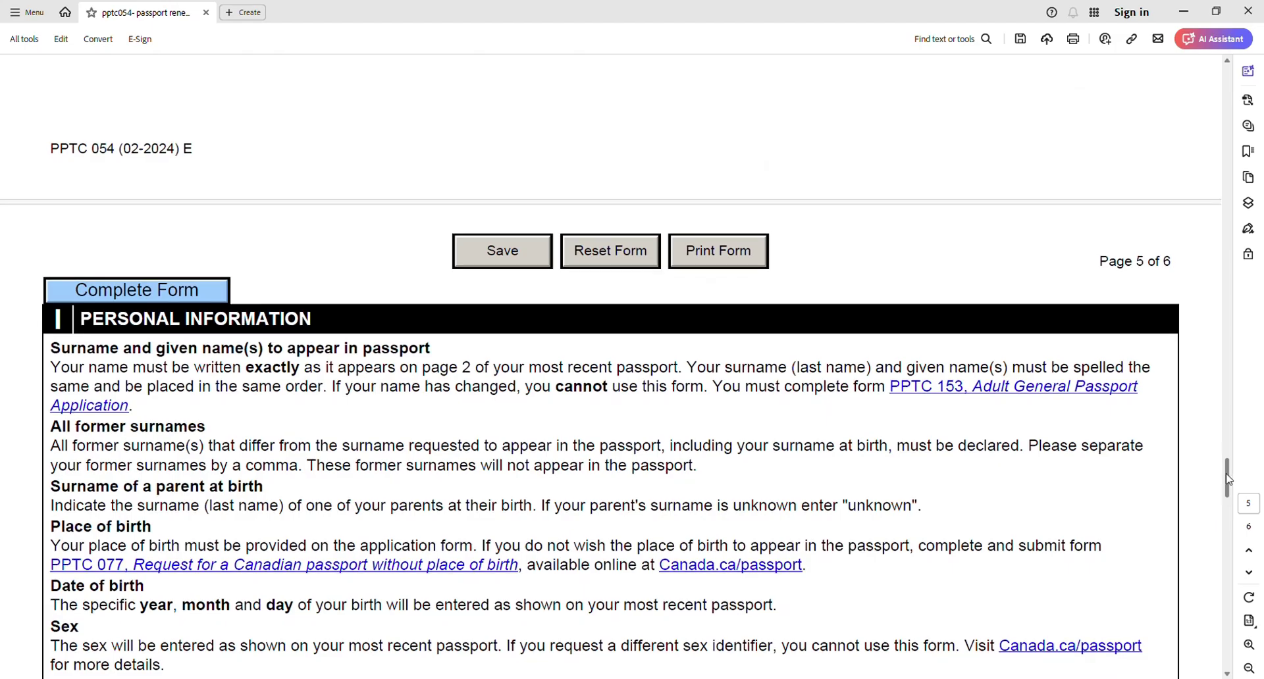
pyautogui.moveTo(1228, 479); pyautogui.dragTo(1228, 84)
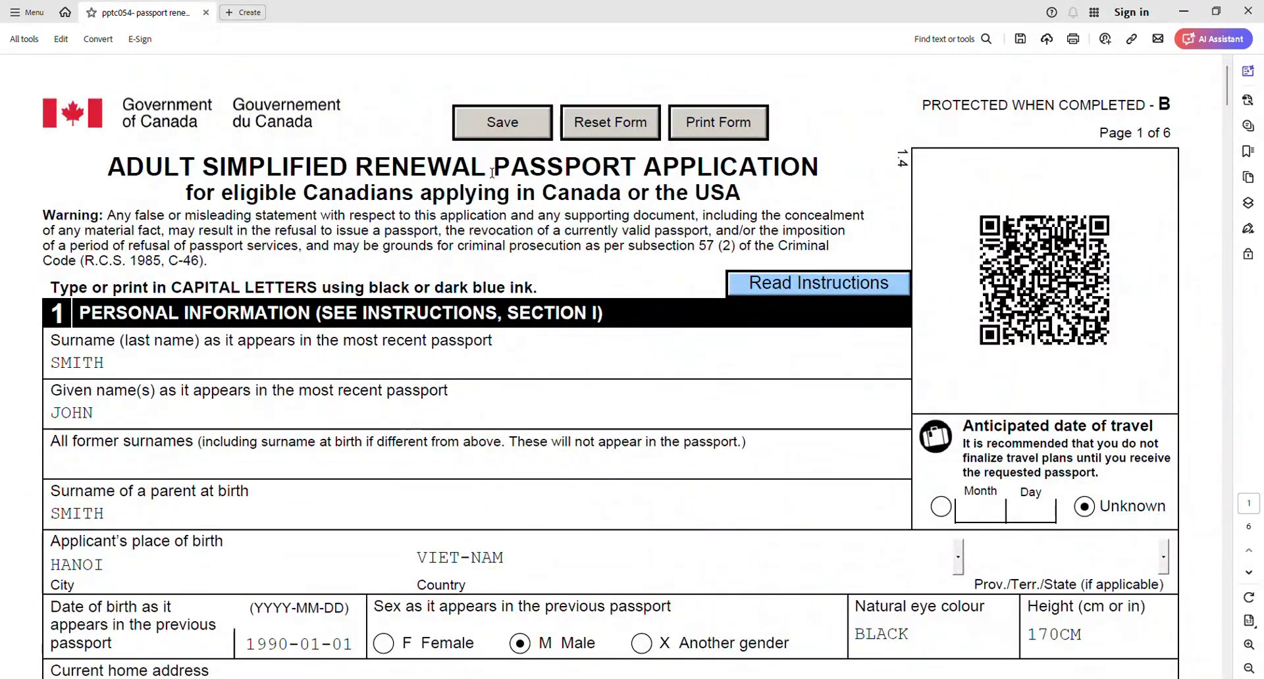